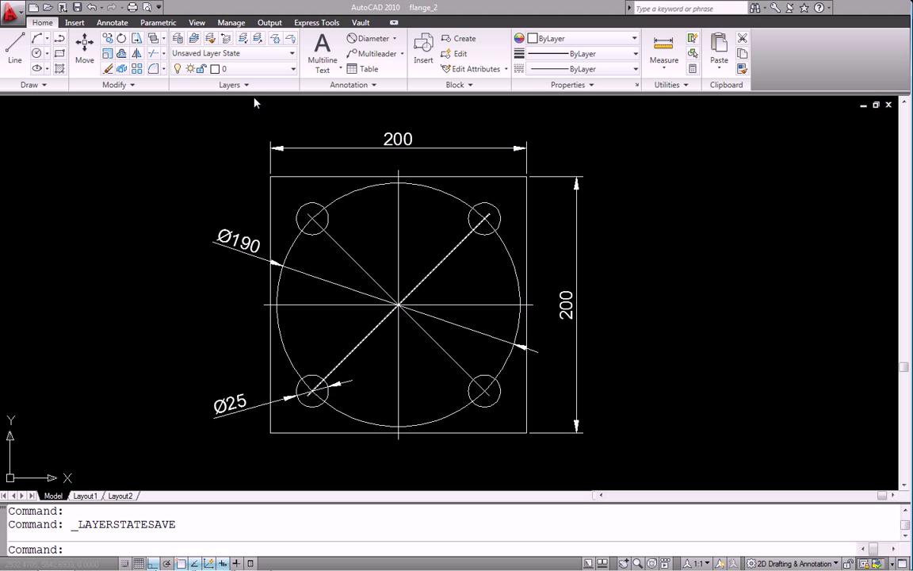
Step: Open the Layer Properties Manager, review the four existing layers and select Contornos
click(181, 40)
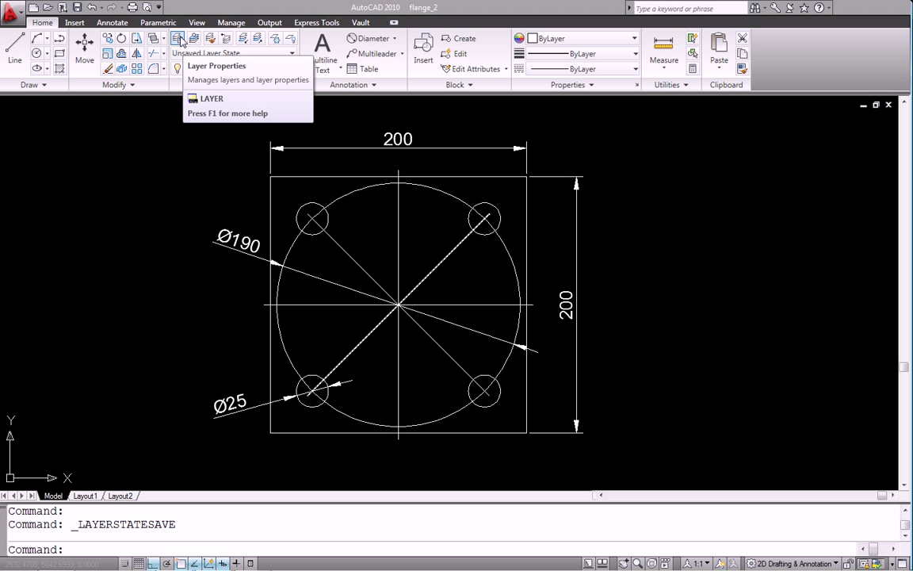
click(181, 41)
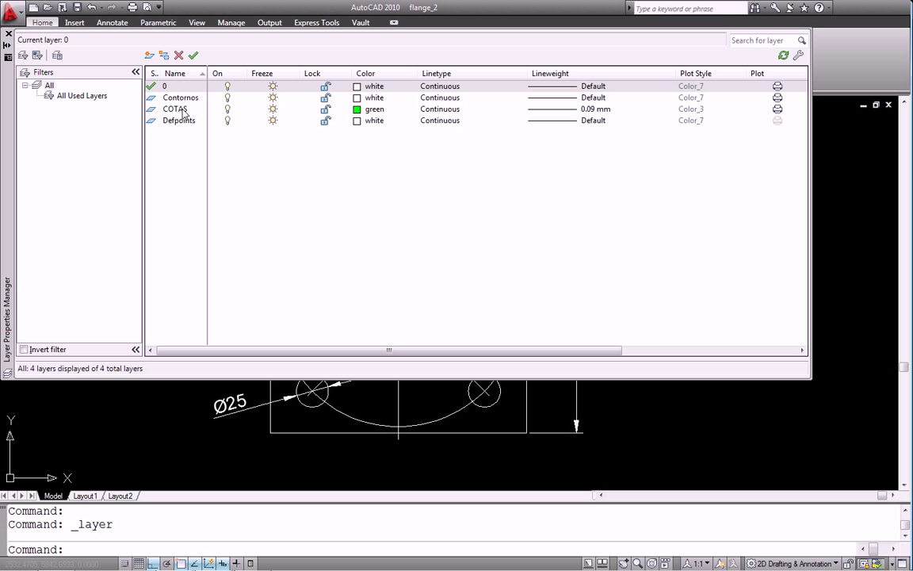
drag(169, 100, 183, 122)
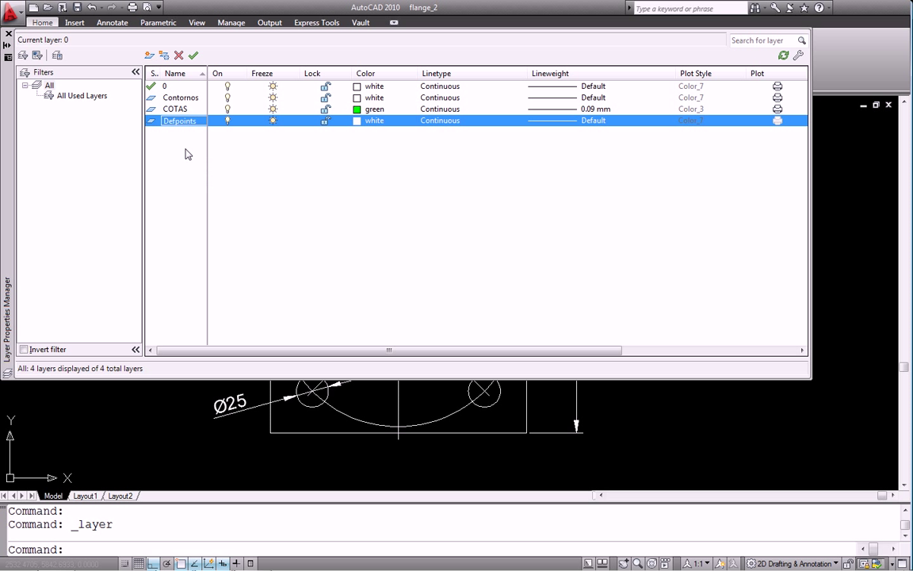
click(167, 96)
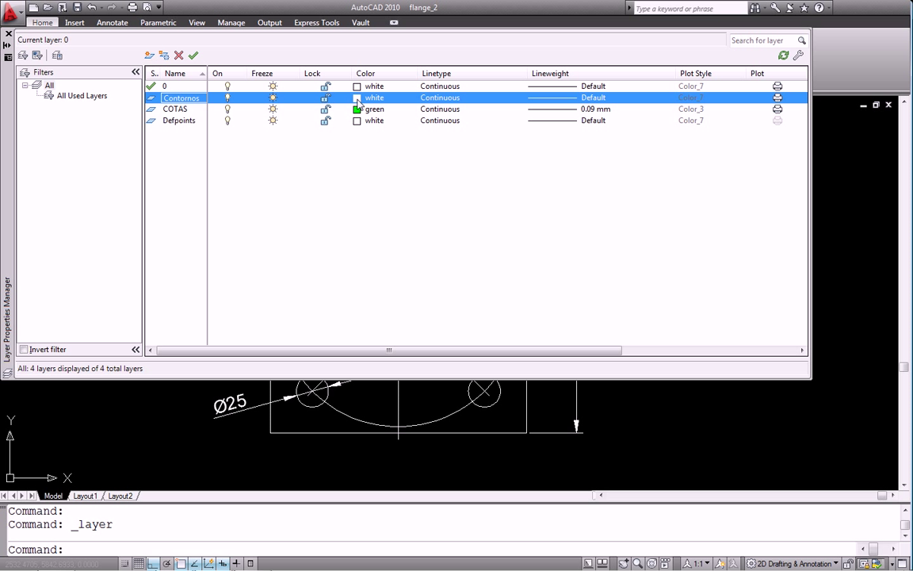
Step: Give Contornos a blue colour, Continuous linetype and 0.30 mm lineweight
click(357, 100)
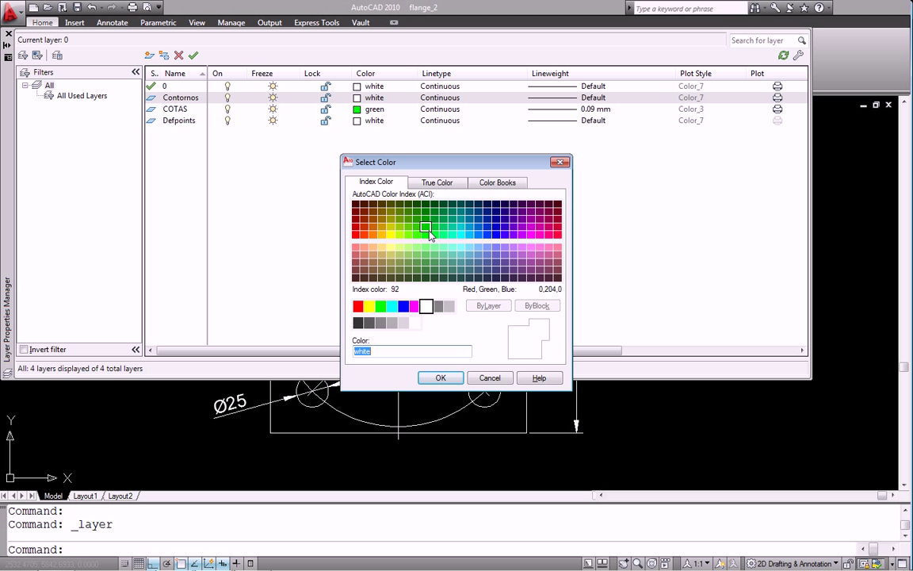
click(405, 306)
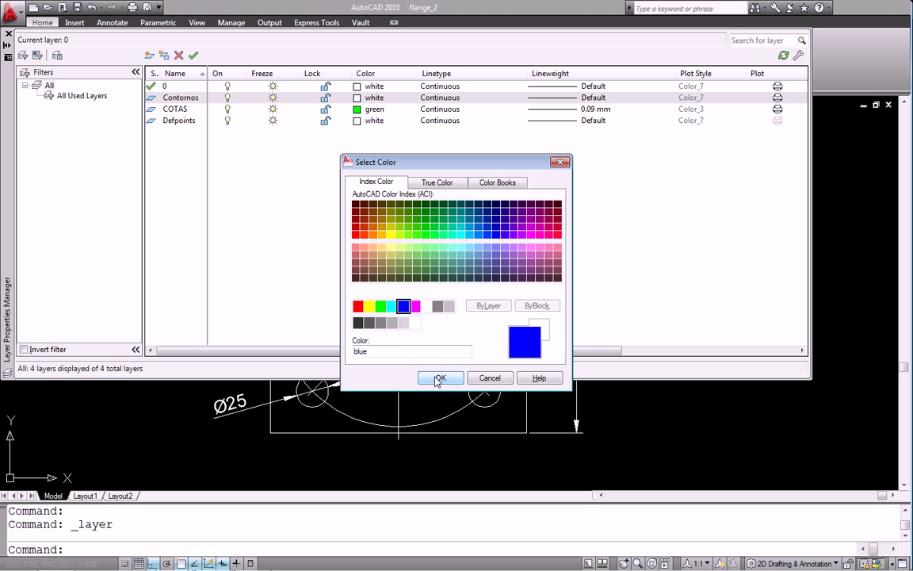
click(436, 378)
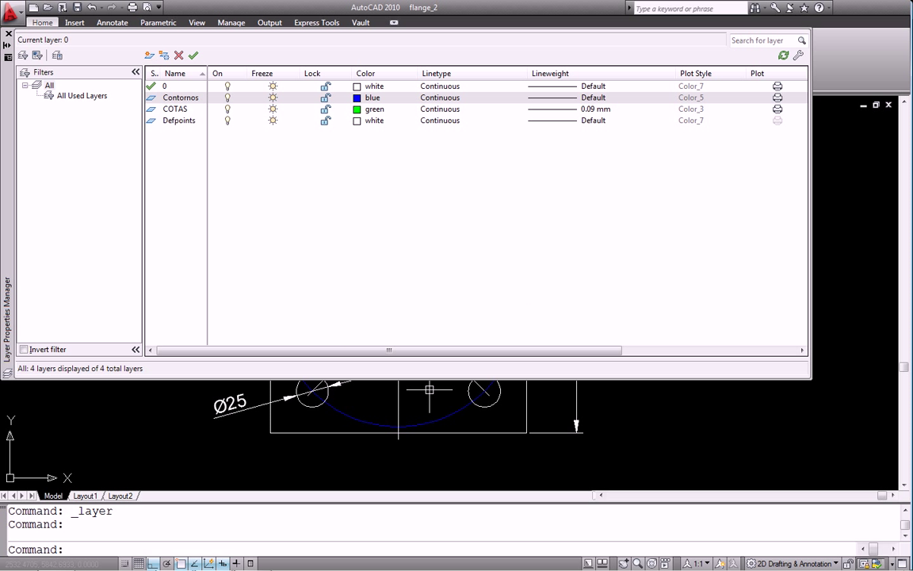
click(439, 98)
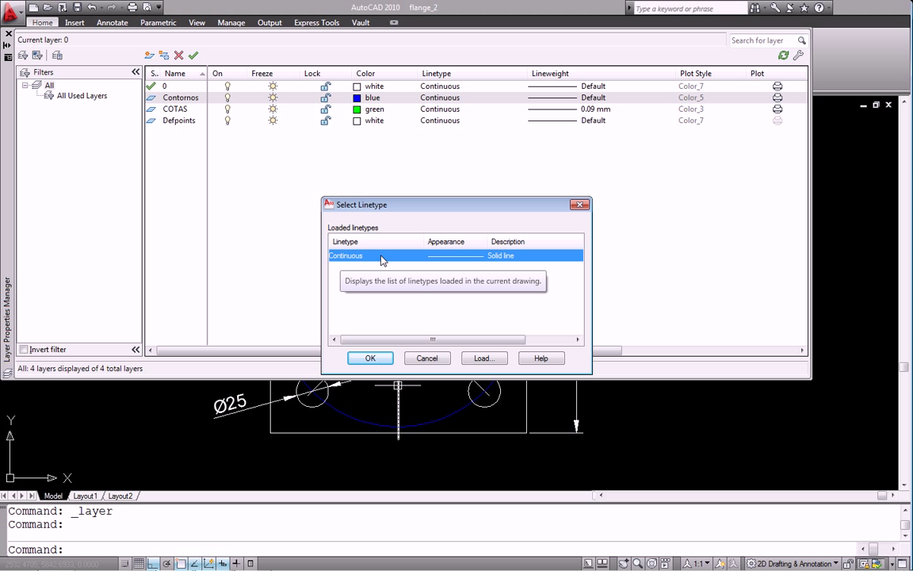
click(374, 360)
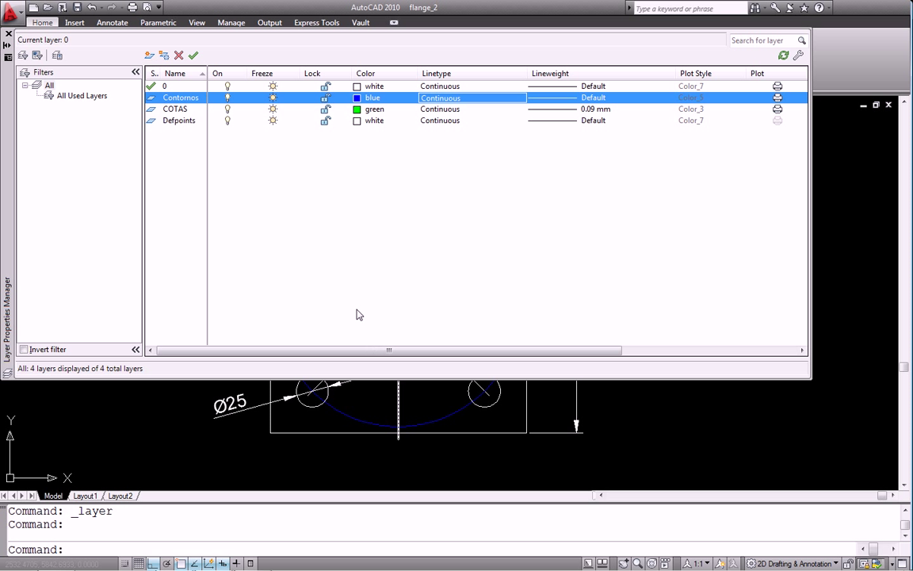
click(568, 101)
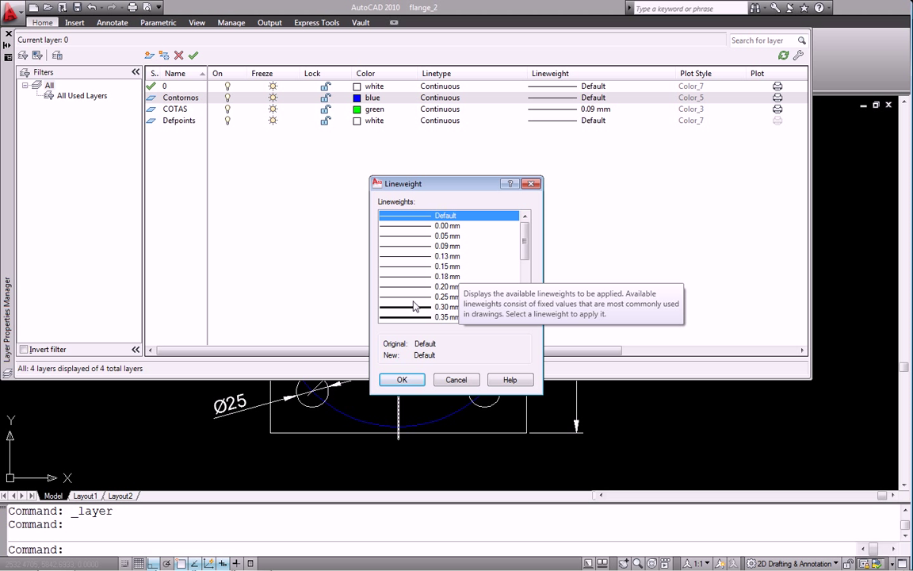
scroll(440, 306, down, 1)
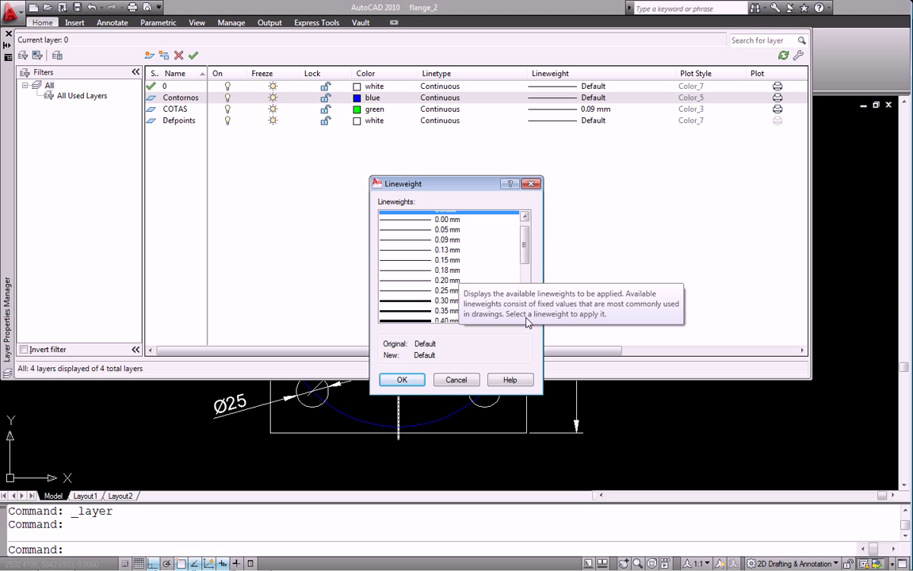
click(440, 298)
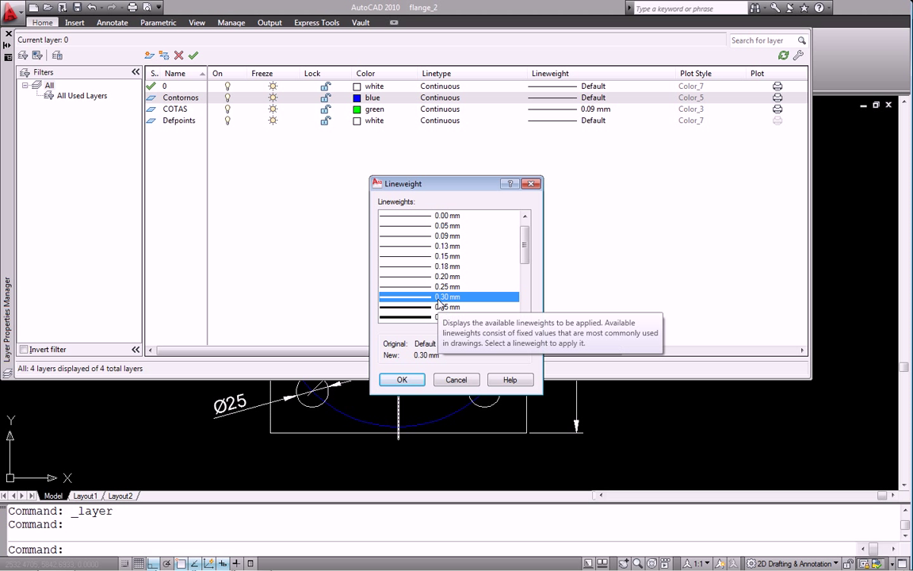
click(407, 379)
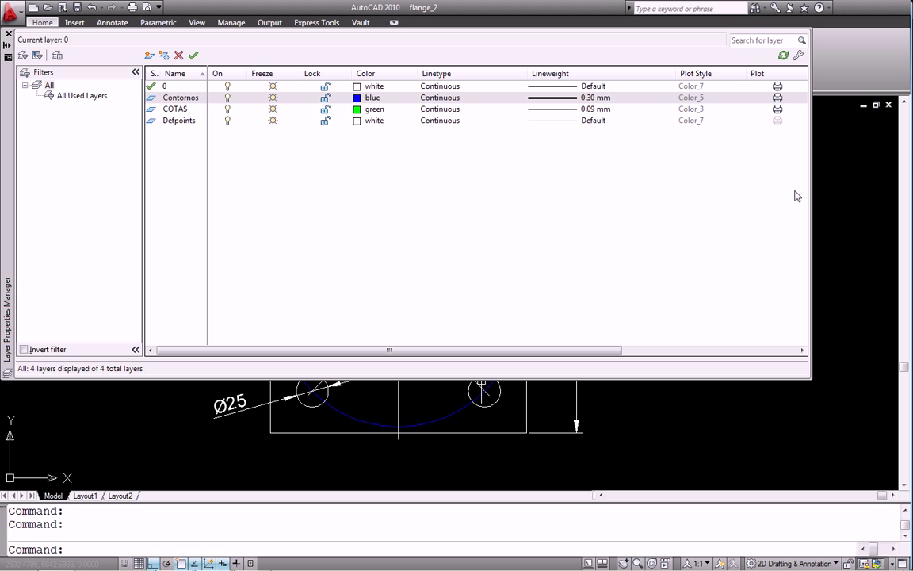
Step: Widen the layer palette to show more columns and toggle Contornos plotting off and back on
drag(812, 249, 901, 249)
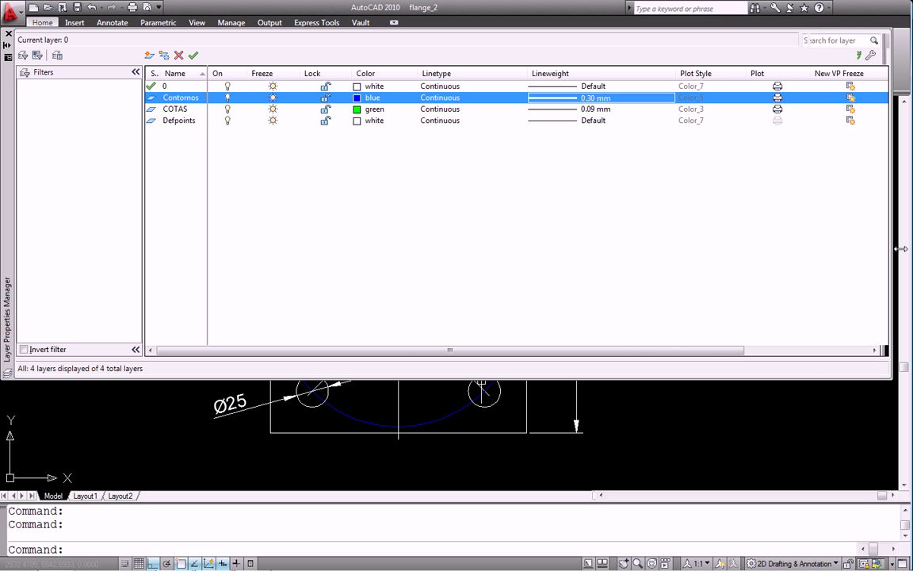
click(777, 98)
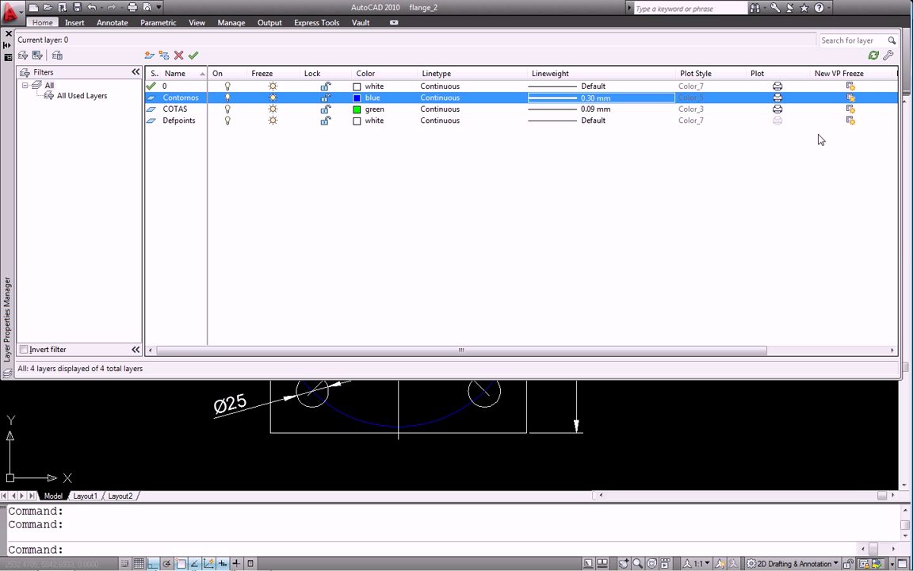
click(777, 98)
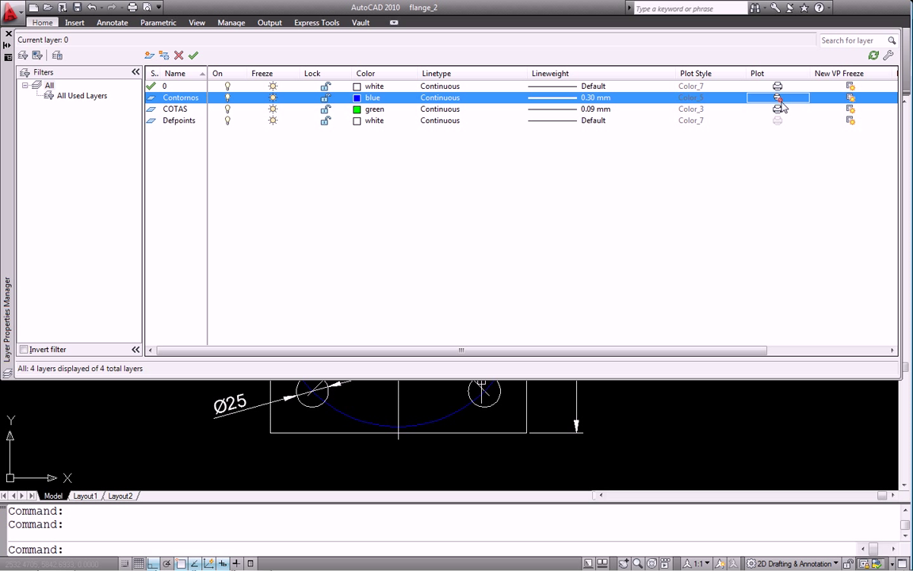
click(779, 98)
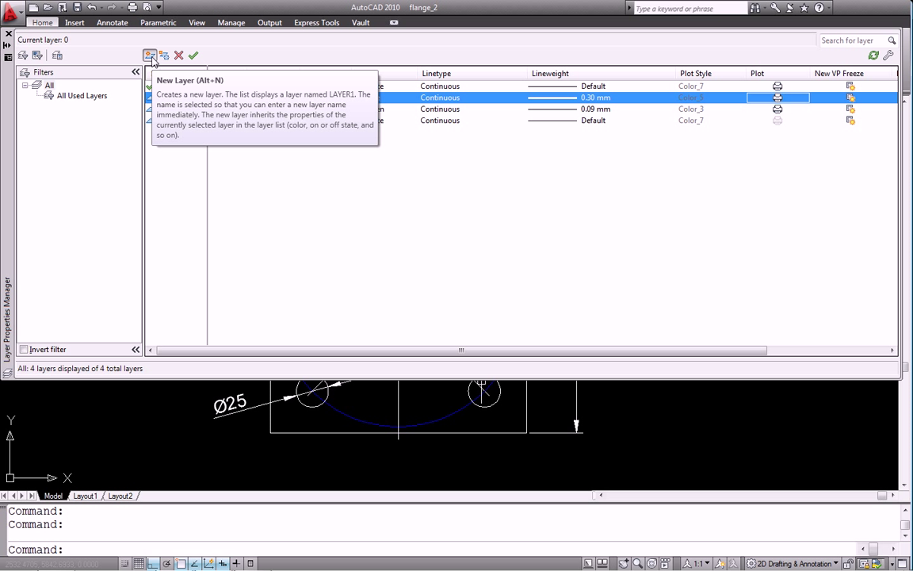
Step: Create a new layer named Ocultas
click(150, 56)
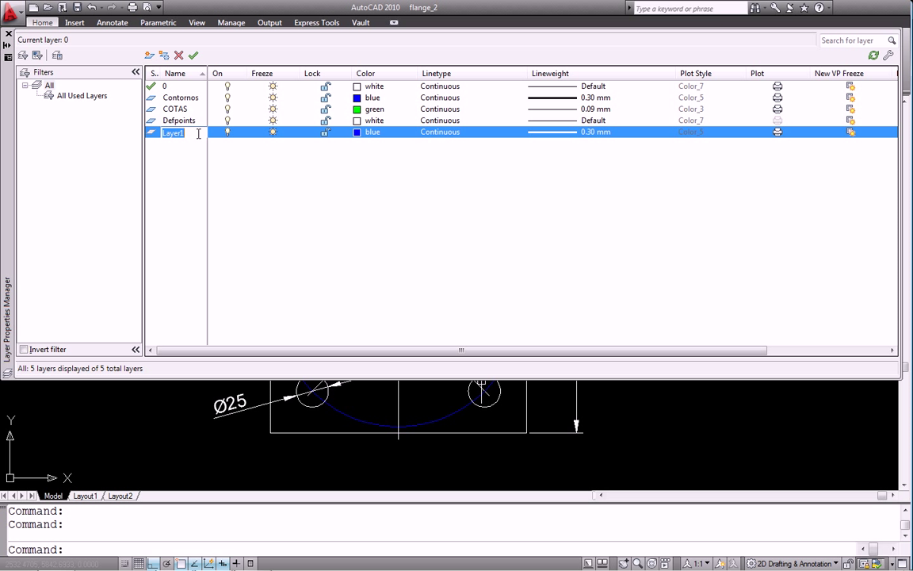
text(Ocultas)
key(Return)
Step: Change the Ocultas layer colour to green
click(359, 133)
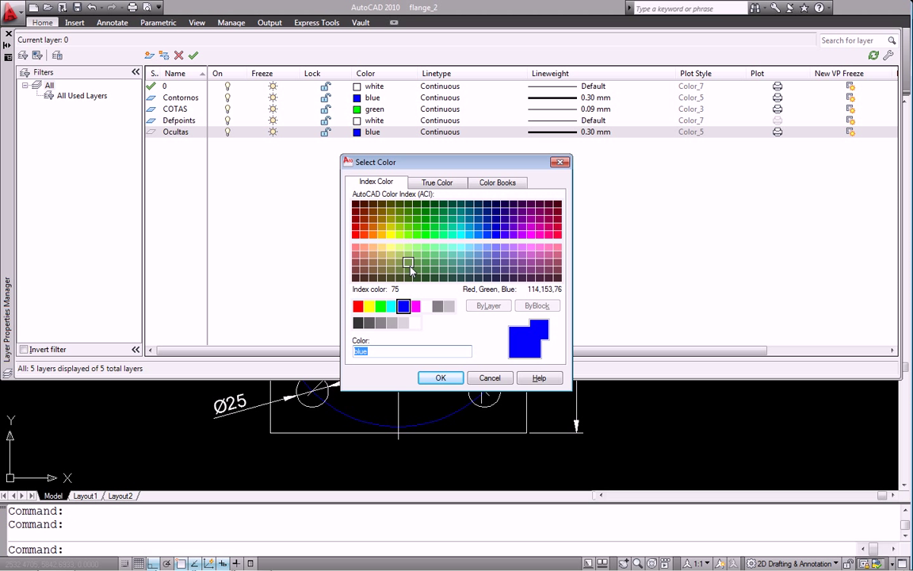
click(382, 306)
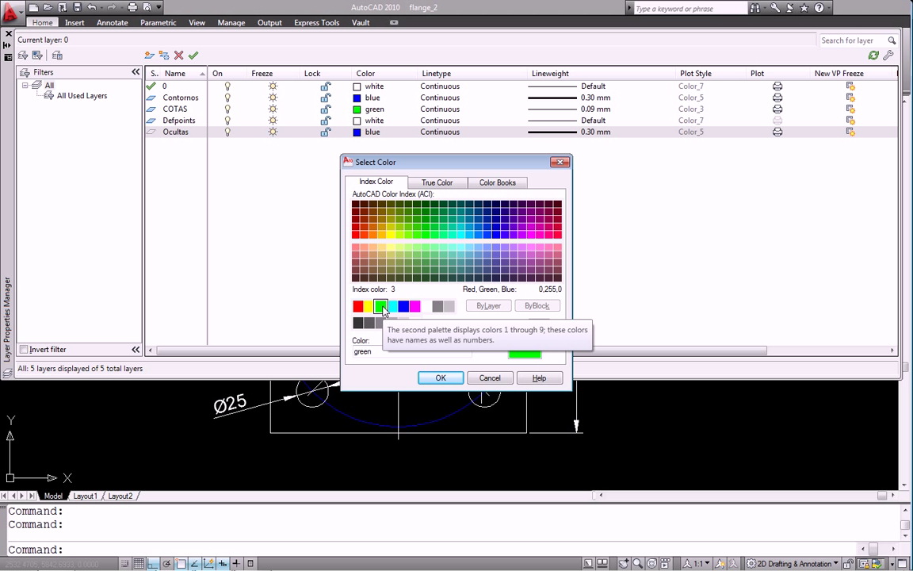
click(441, 378)
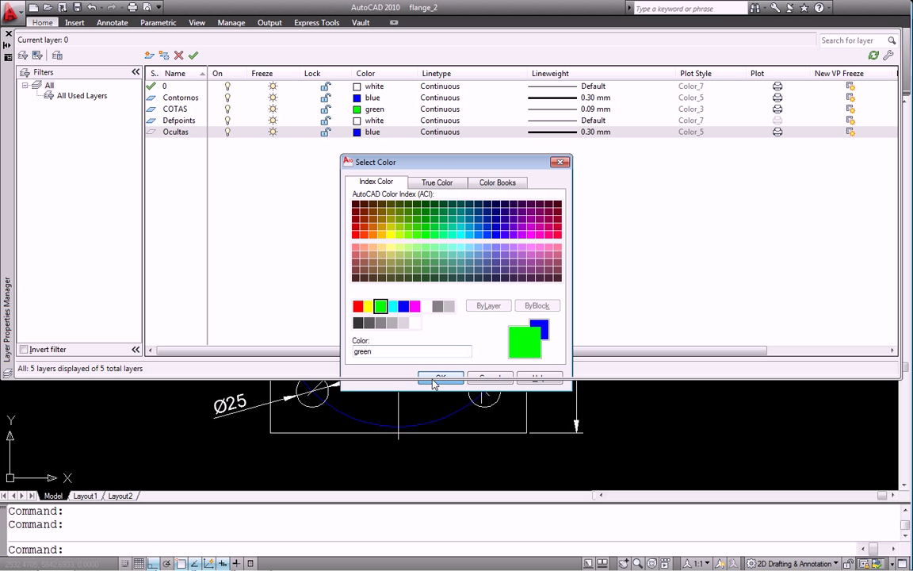
click(440, 133)
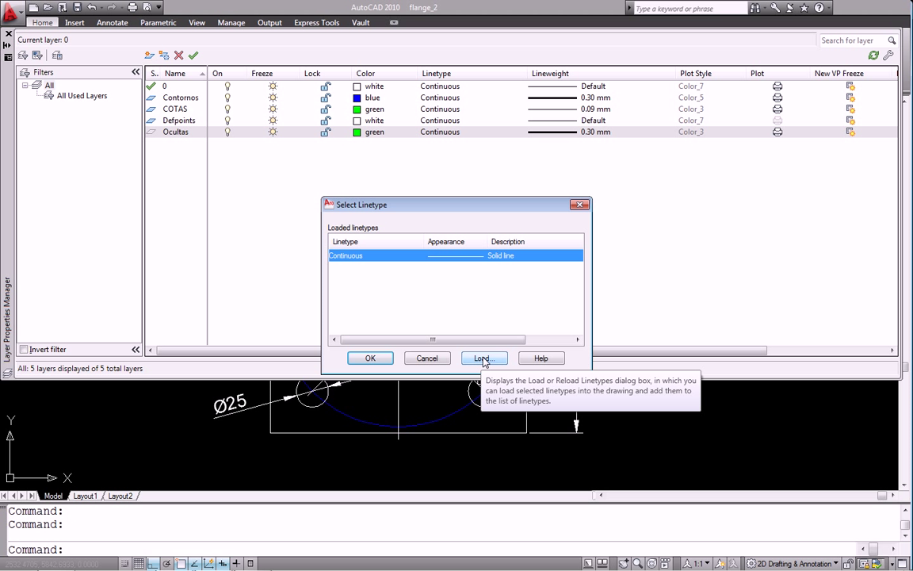
Step: Load the ACAD_ISO02W100 dashed linetype and assign it to Ocultas
click(483, 359)
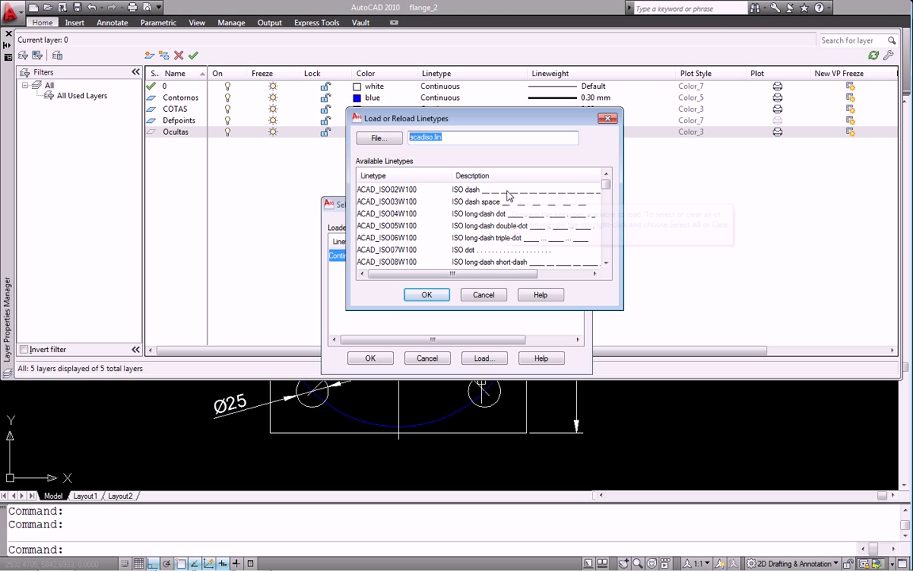
click(400, 190)
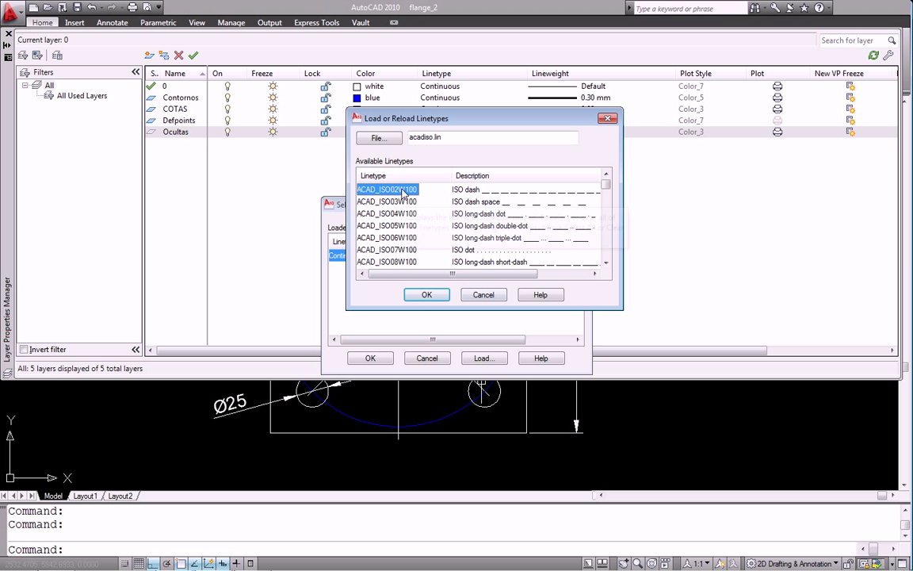
click(427, 295)
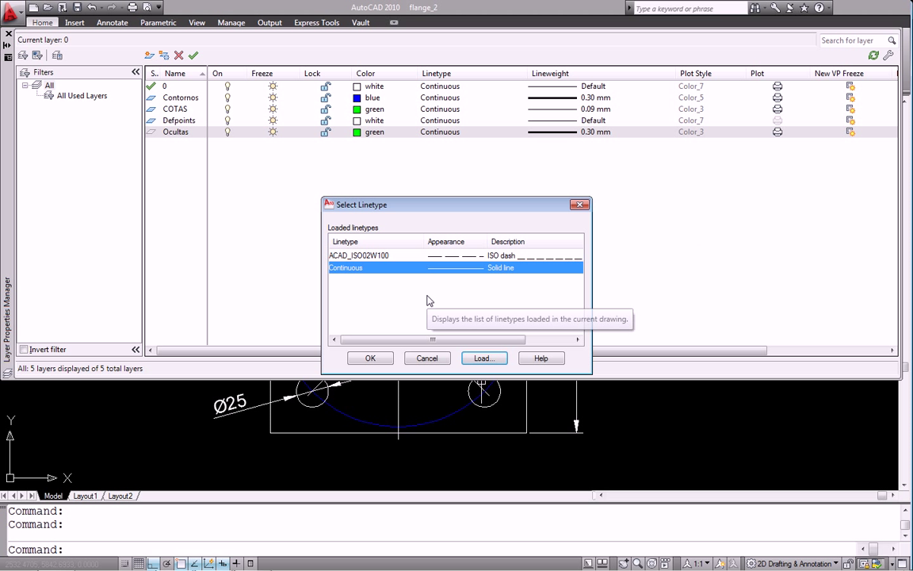
click(340, 255)
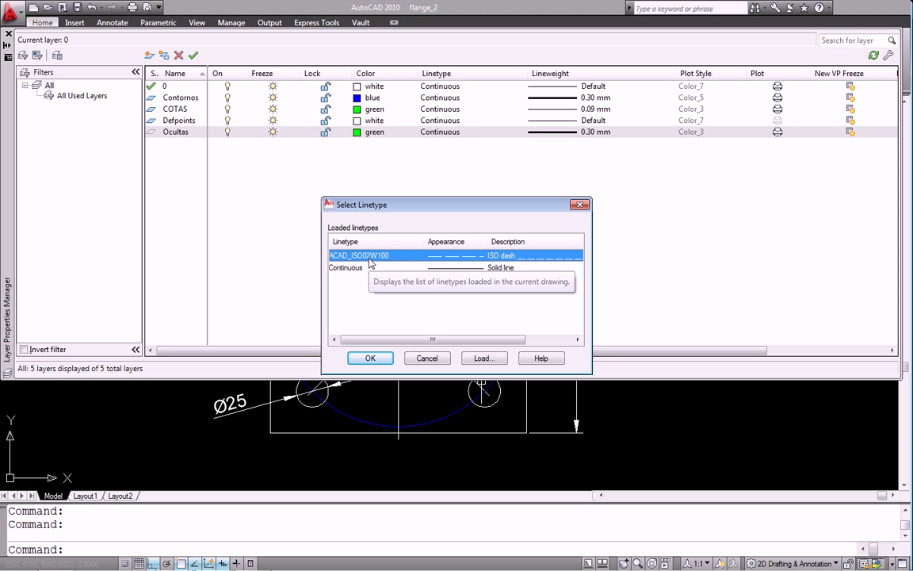
click(368, 359)
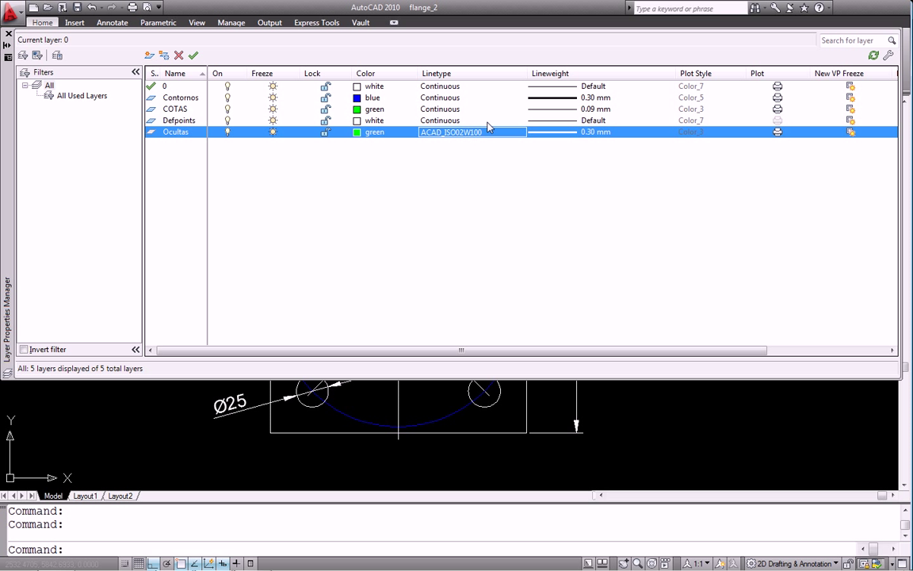
drag(525, 72, 564, 72)
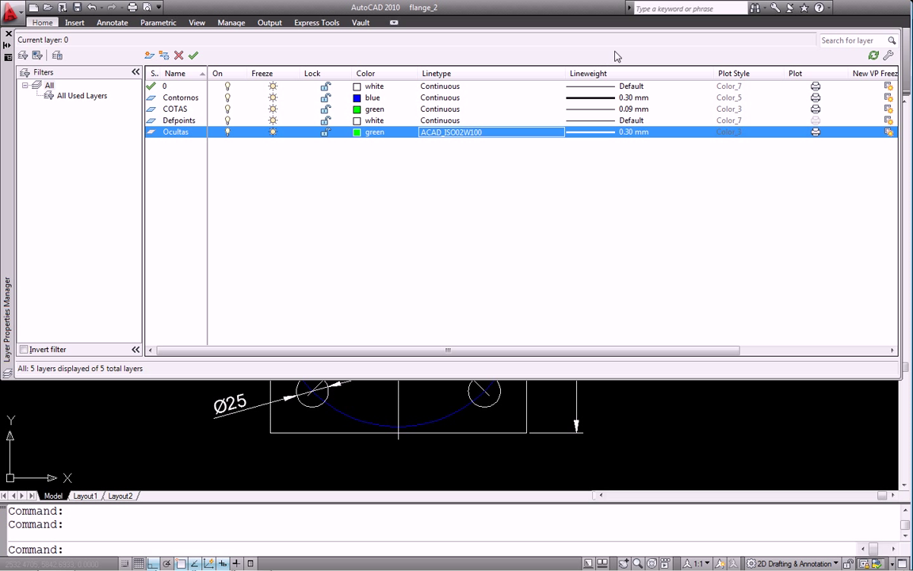
Step: Set the Ocultas lineweight to 0.15 mm
click(609, 133)
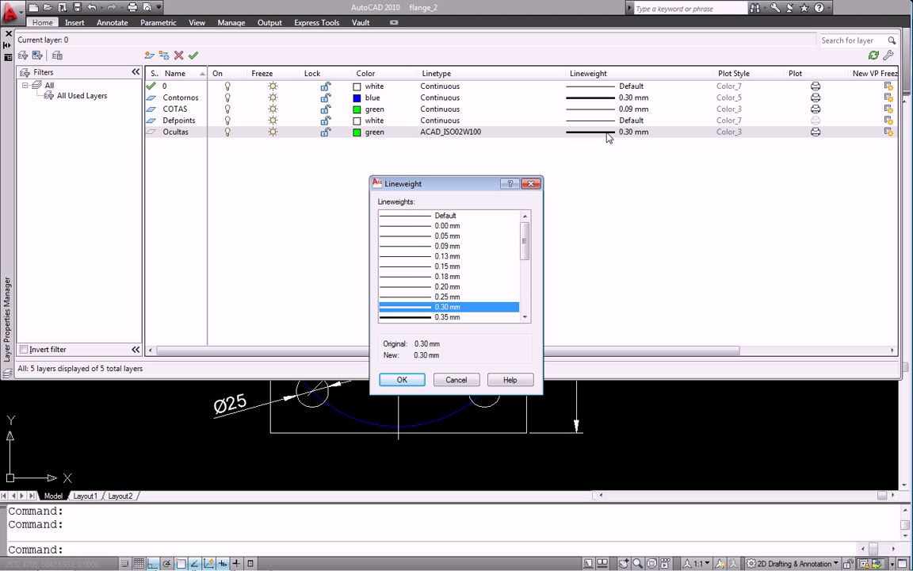
click(418, 267)
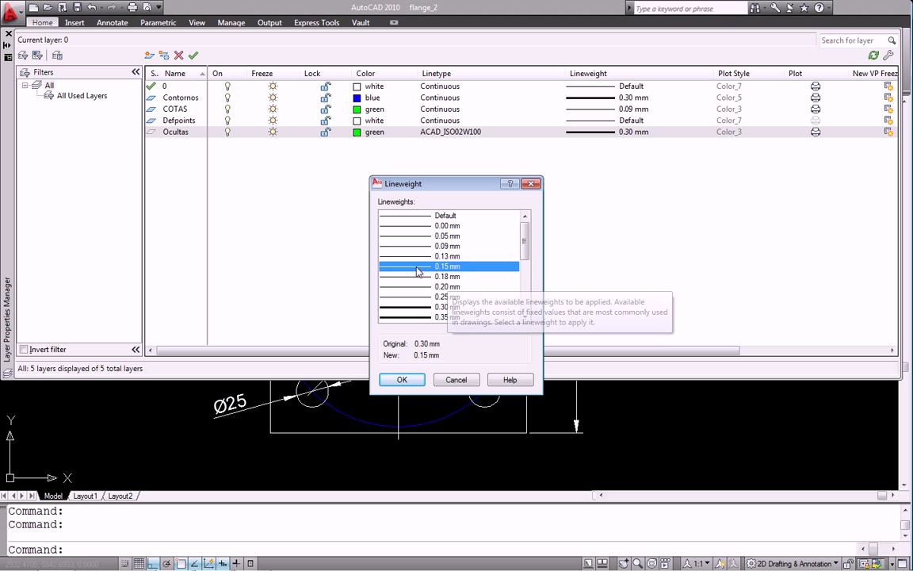
click(406, 379)
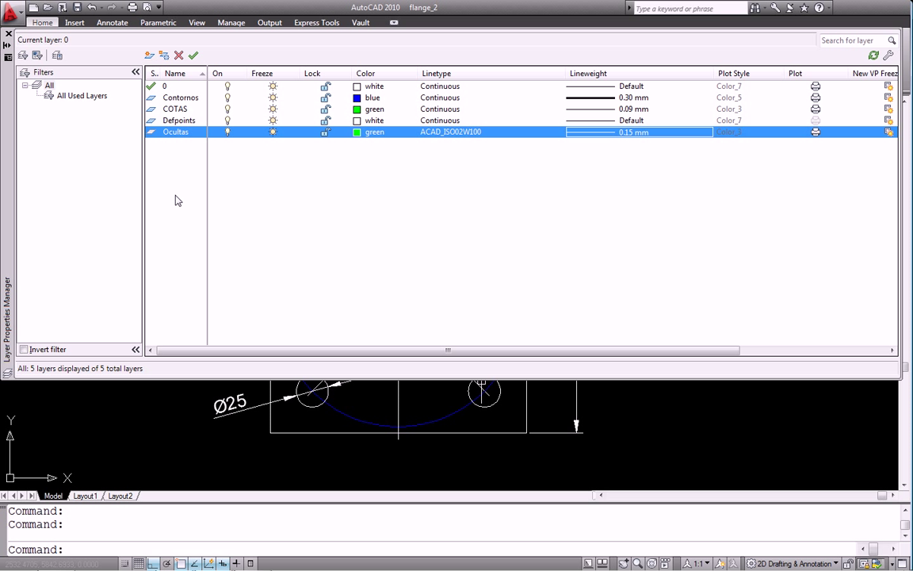
Step: Change the COTAS layer colour to yellow
click(171, 111)
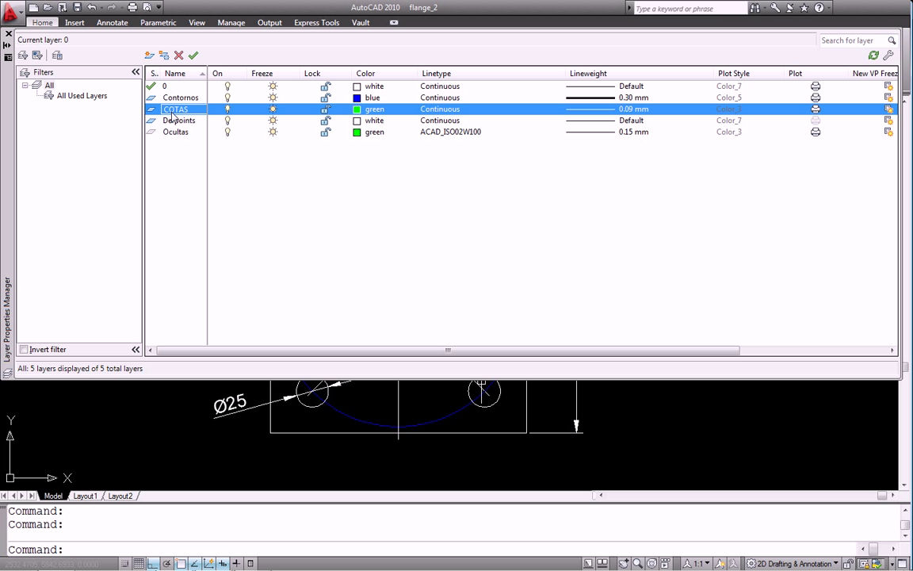
click(357, 109)
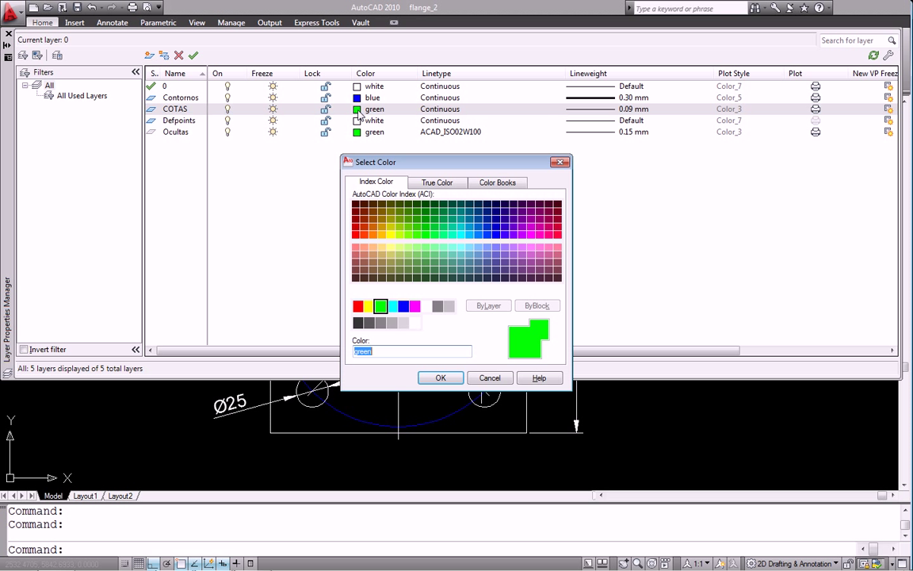
click(370, 307)
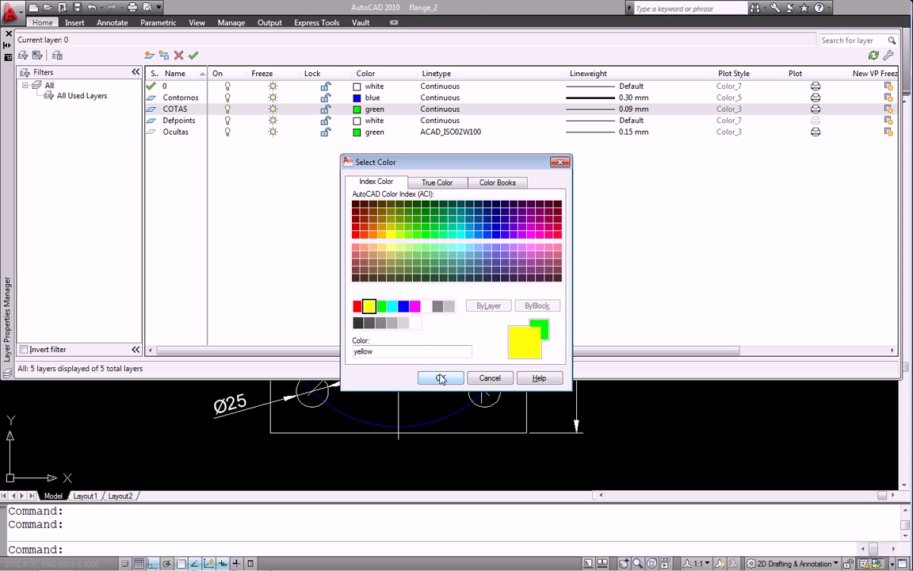
click(440, 378)
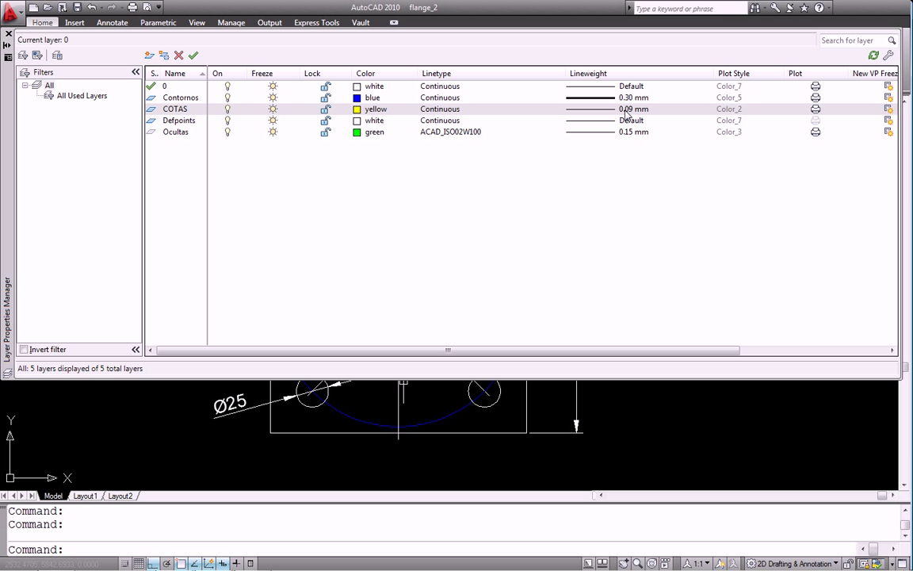
Step: Change the COTAS lineweight from 0.09 mm to 0.15 mm, then select the Ocultas row
click(626, 109)
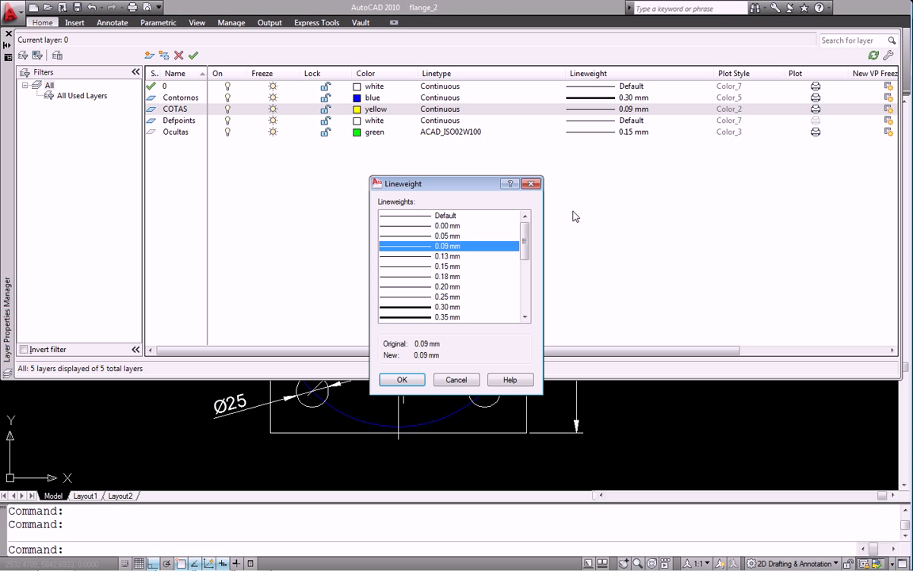
click(439, 266)
click(404, 381)
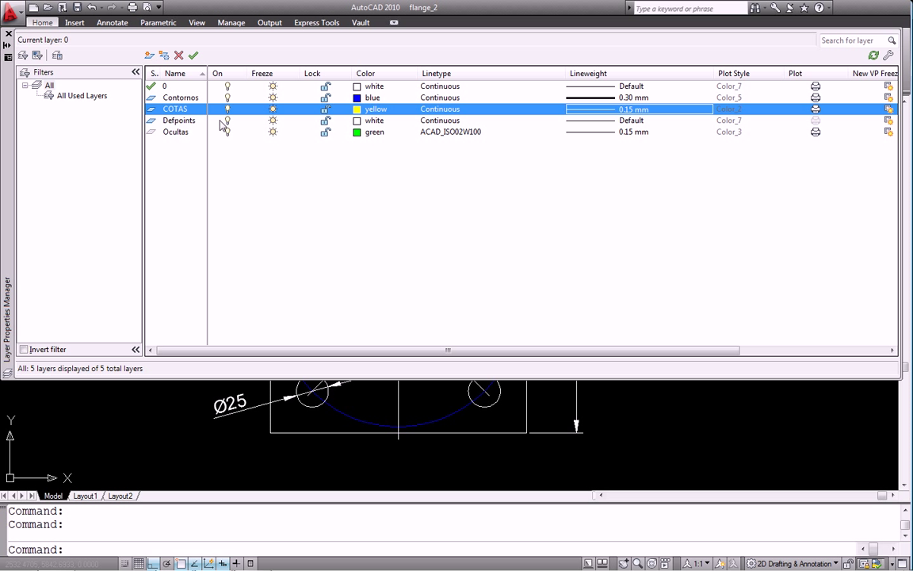
click(184, 98)
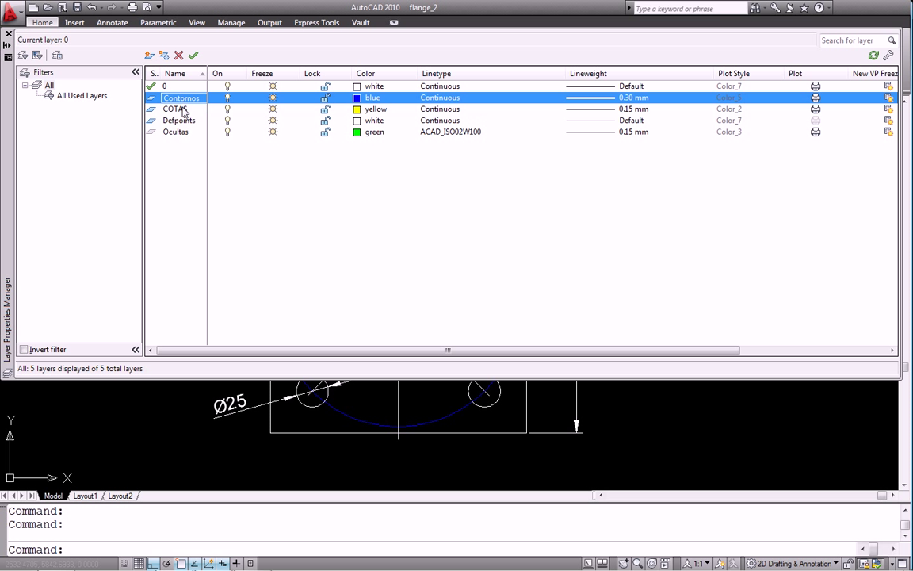
click(182, 133)
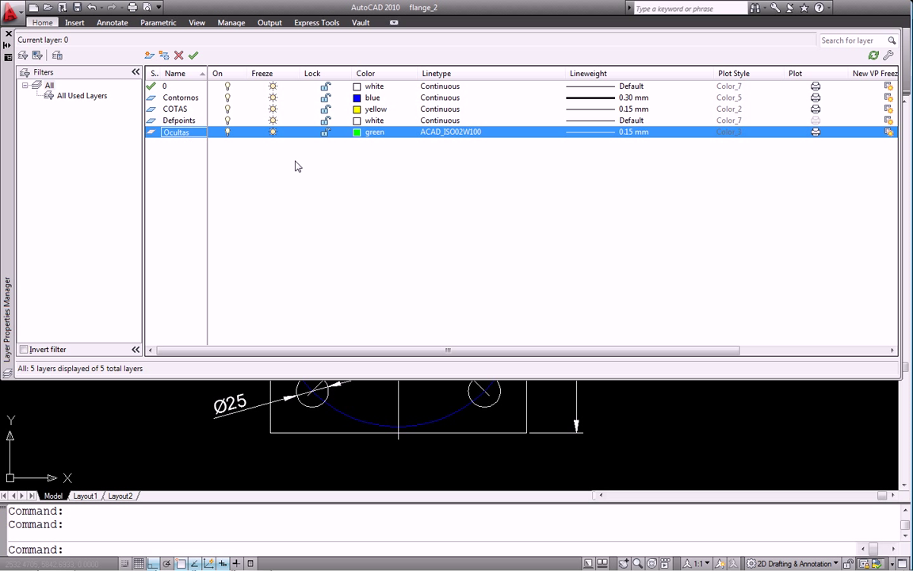
Step: Create a new layer named Eixos coloured magenta
click(148, 54)
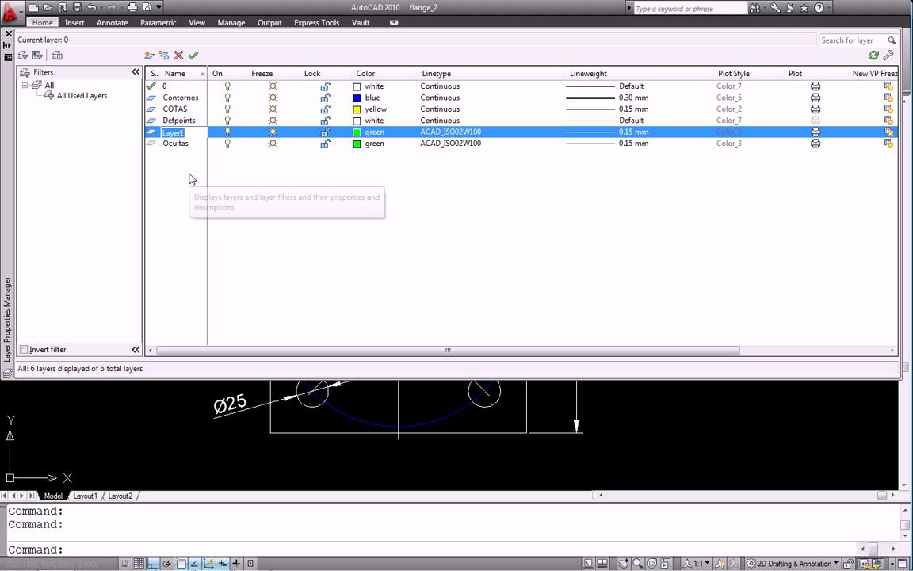
text(Eixos)
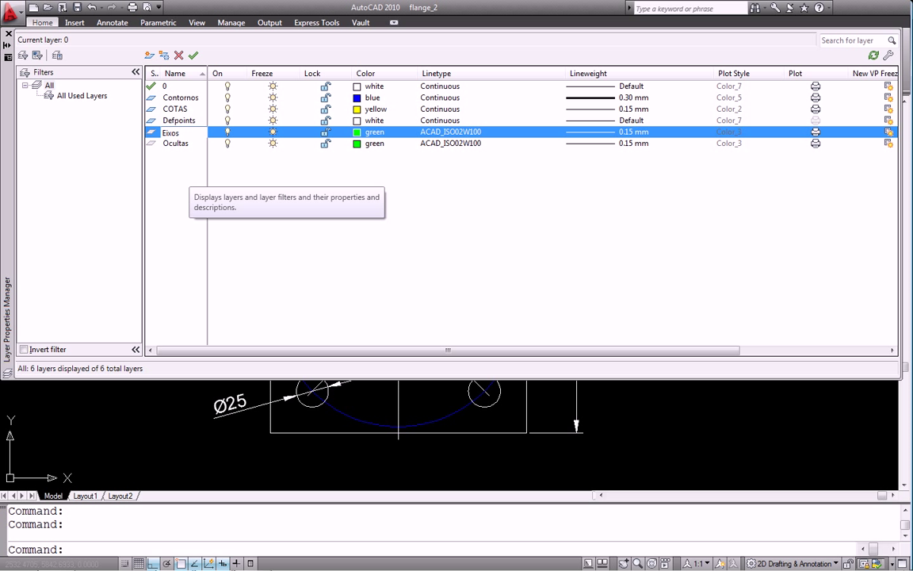
key(F2)
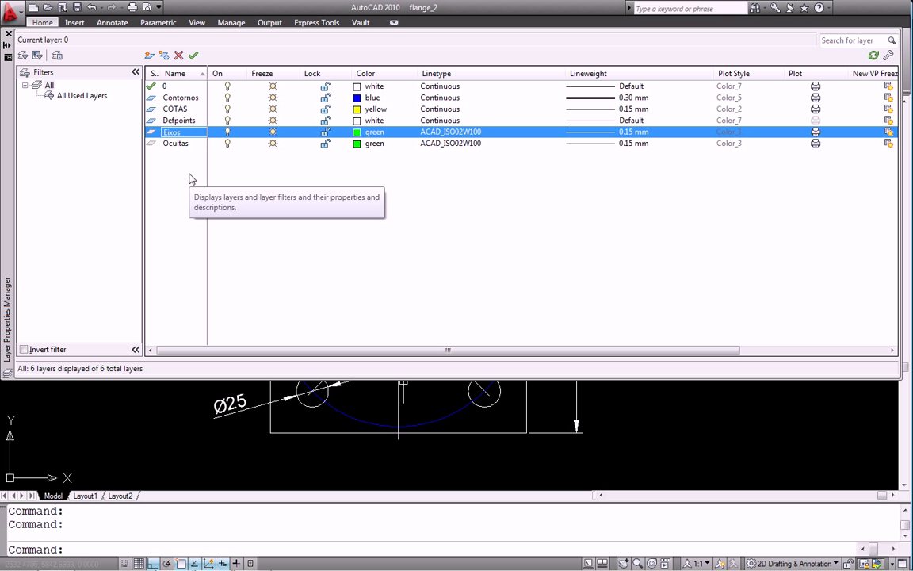
click(357, 133)
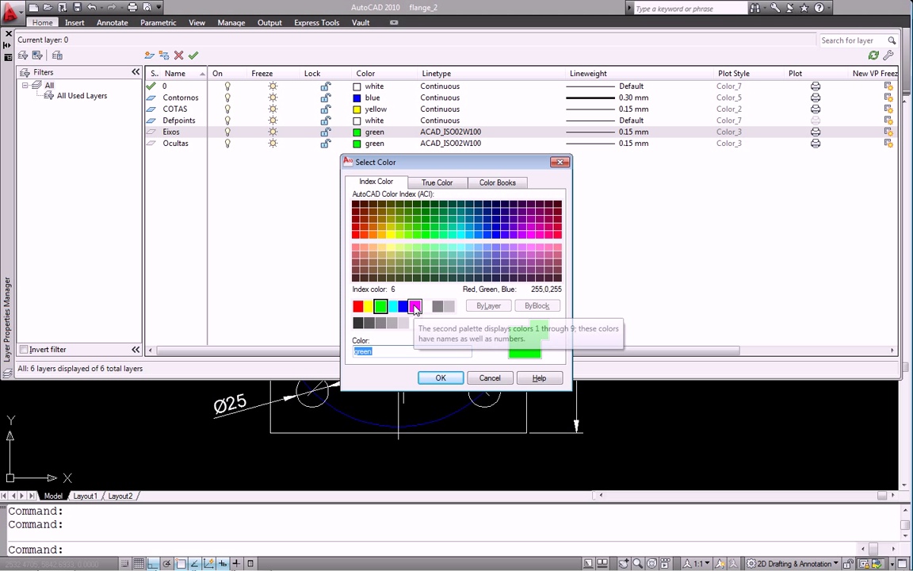
click(415, 306)
click(440, 379)
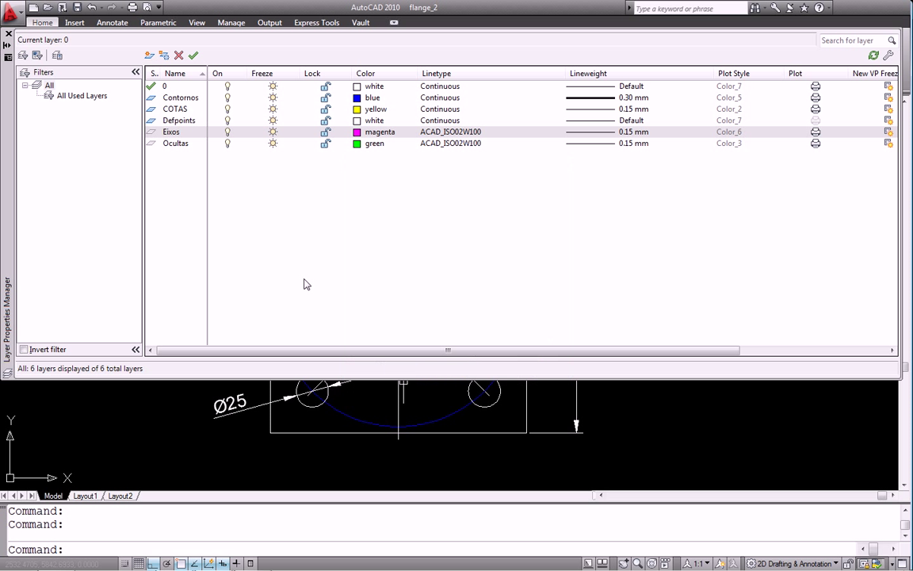
Step: Load the ACAD_ISO10W100 dash-dot linetype and assign it to Eixos
click(444, 132)
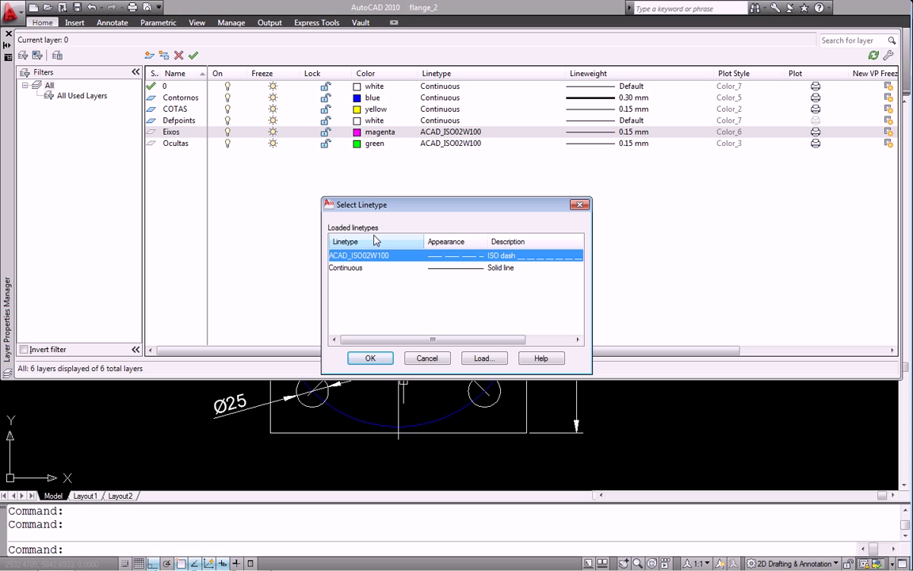
click(370, 358)
click(440, 133)
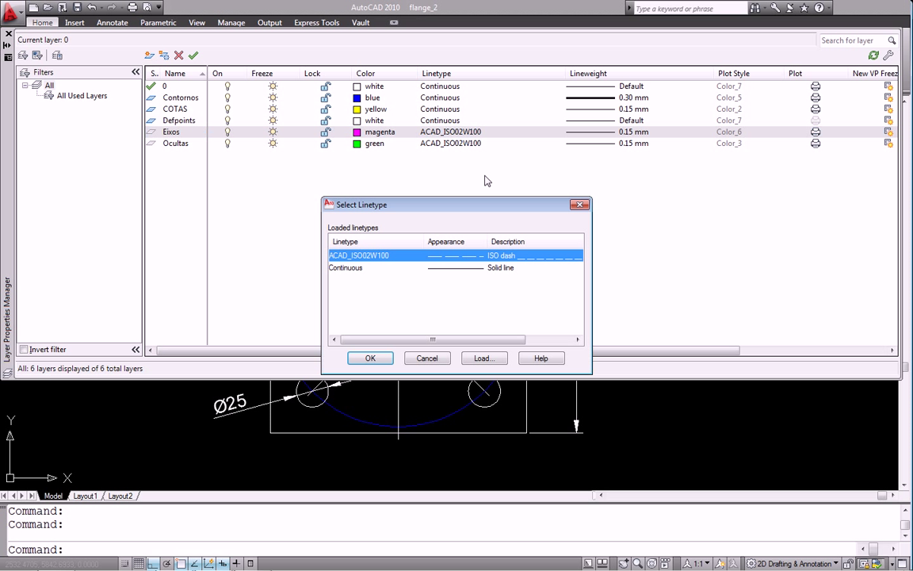
click(482, 358)
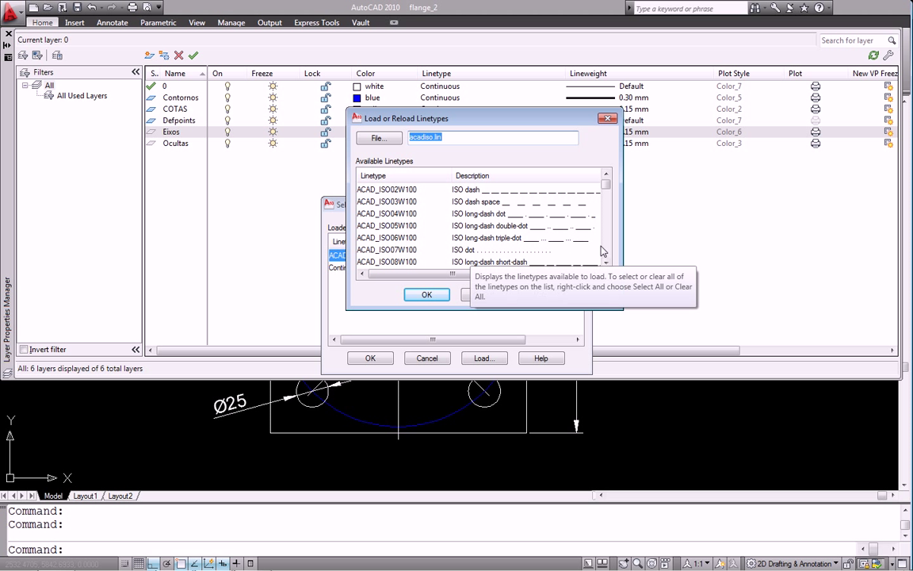
click(607, 252)
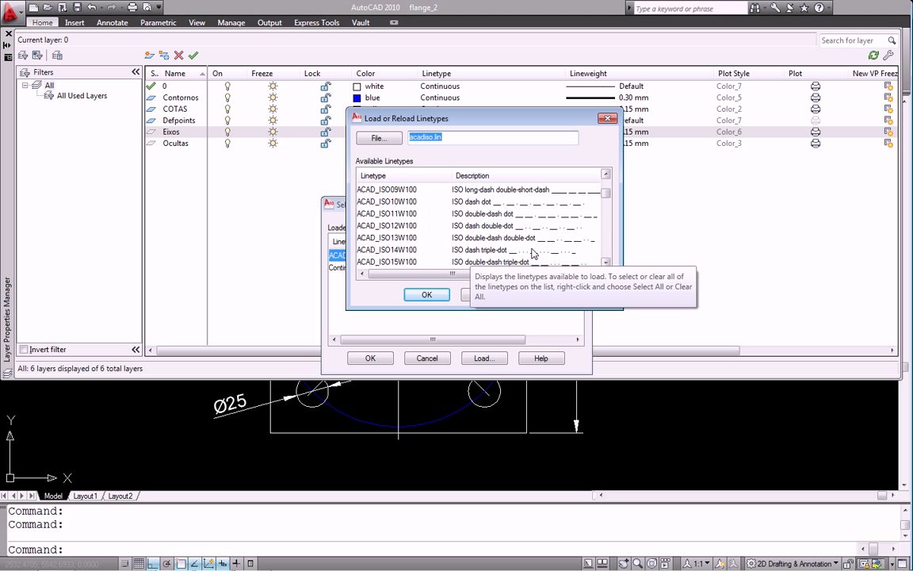
click(498, 203)
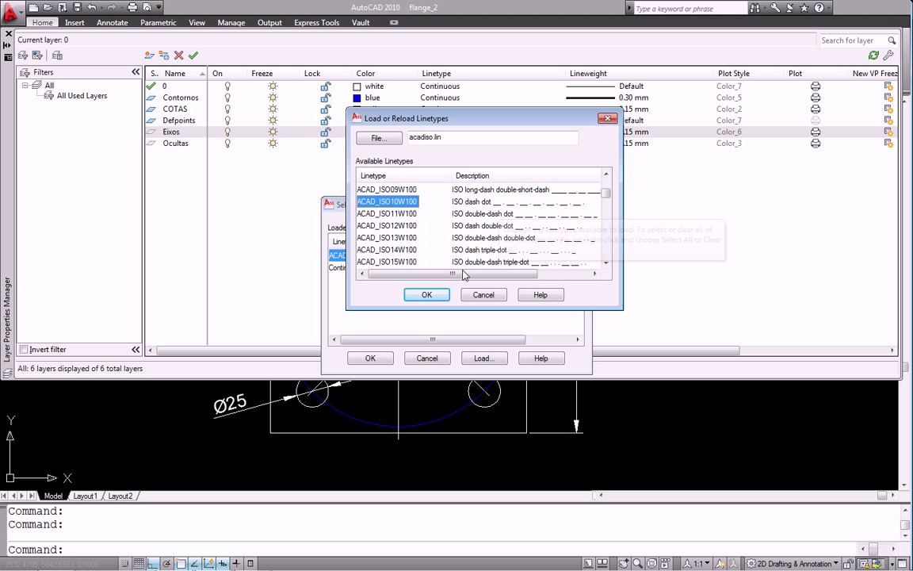
click(427, 294)
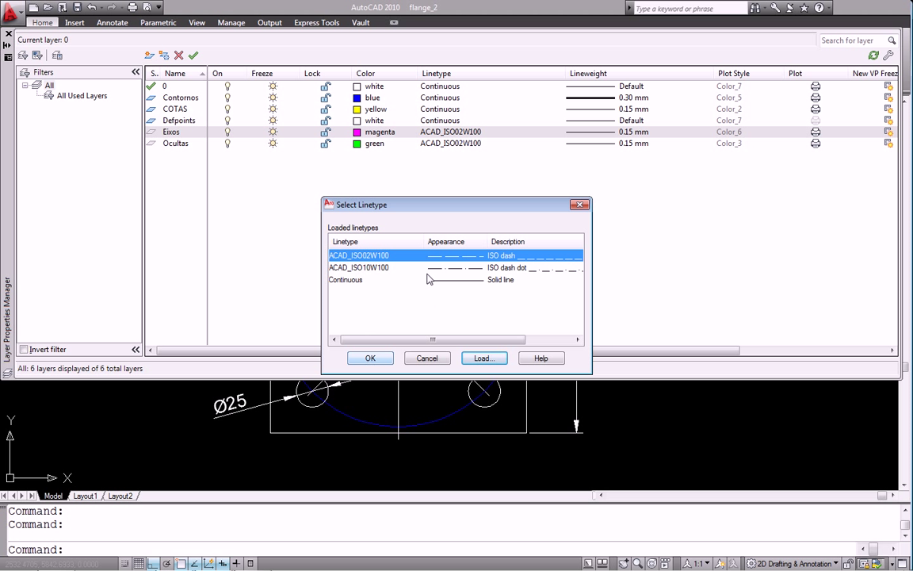
click(372, 269)
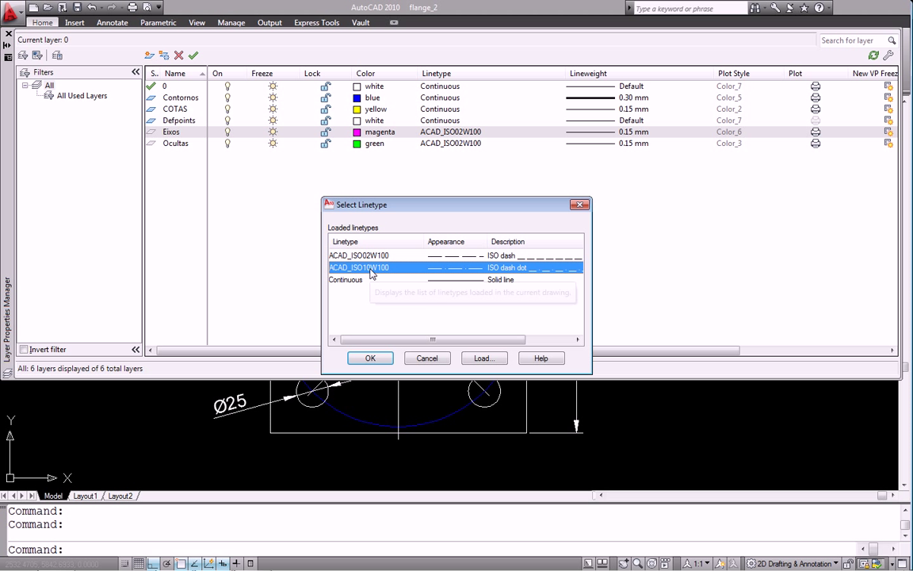
click(371, 358)
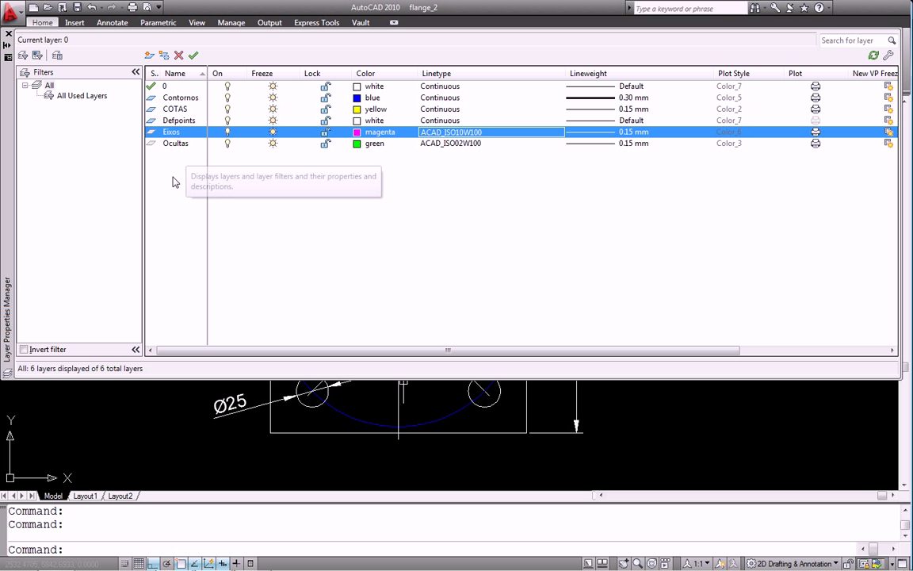
Step: Create a new layer named Não Imprimir coloured red
click(150, 57)
text(Não Imprimi)
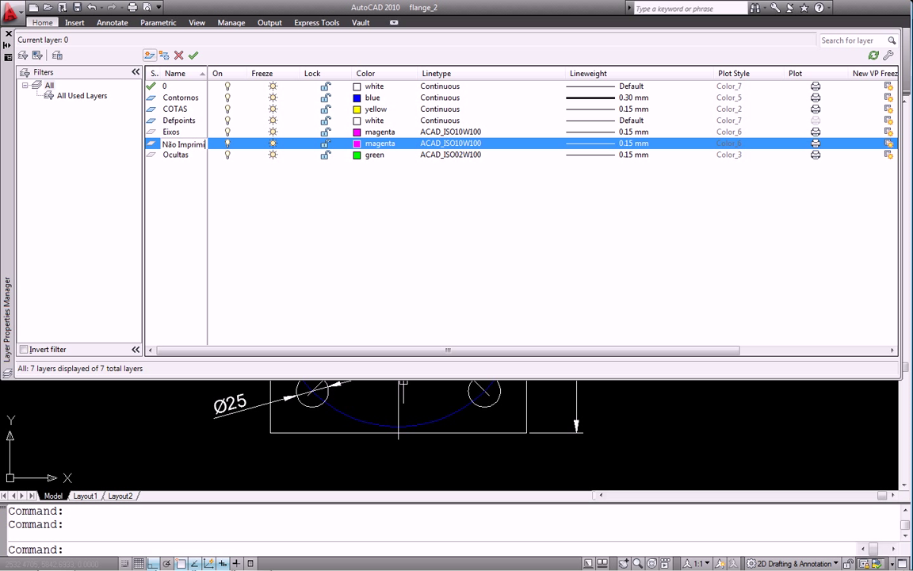
key(Return)
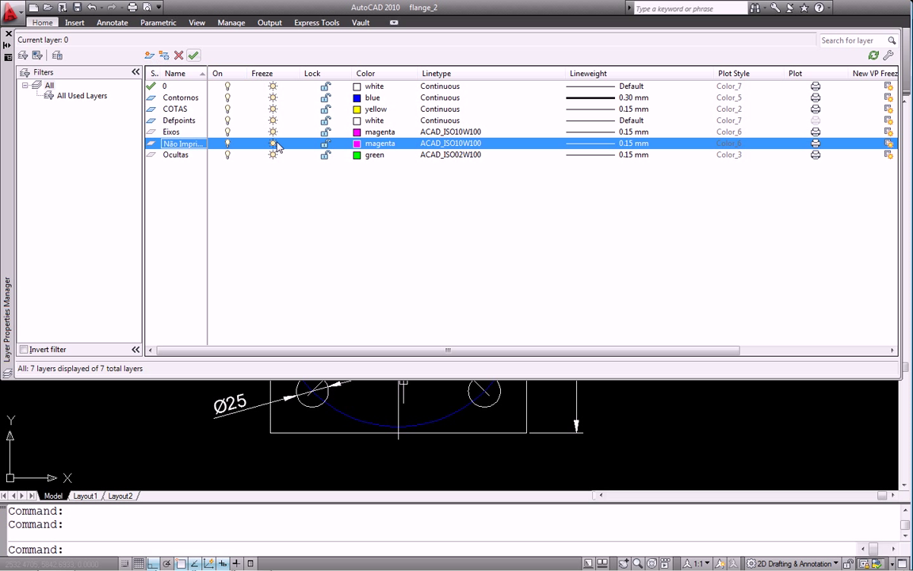
click(359, 145)
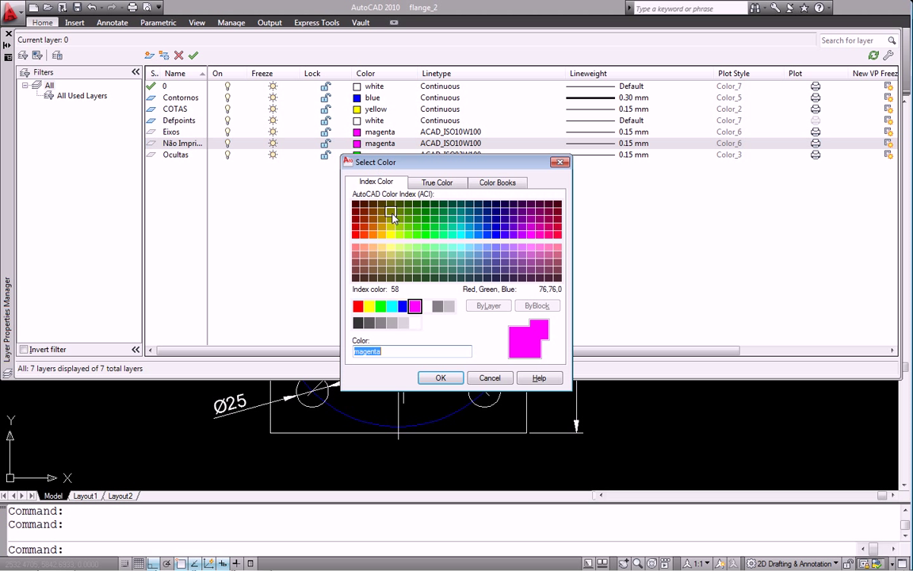
click(358, 306)
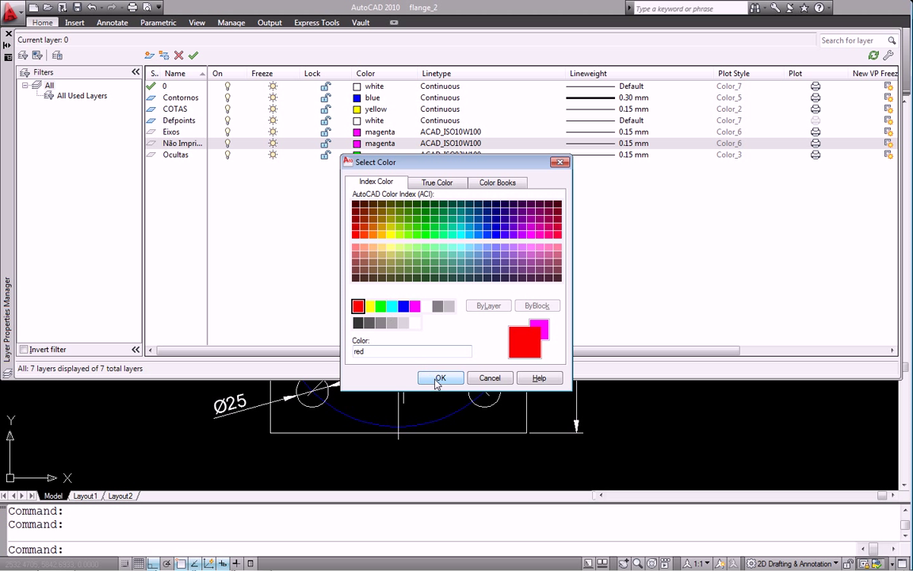
click(438, 378)
Step: Give Não Imprimir the Continuous linetype, exclude it from plotting, and close the palette
click(464, 145)
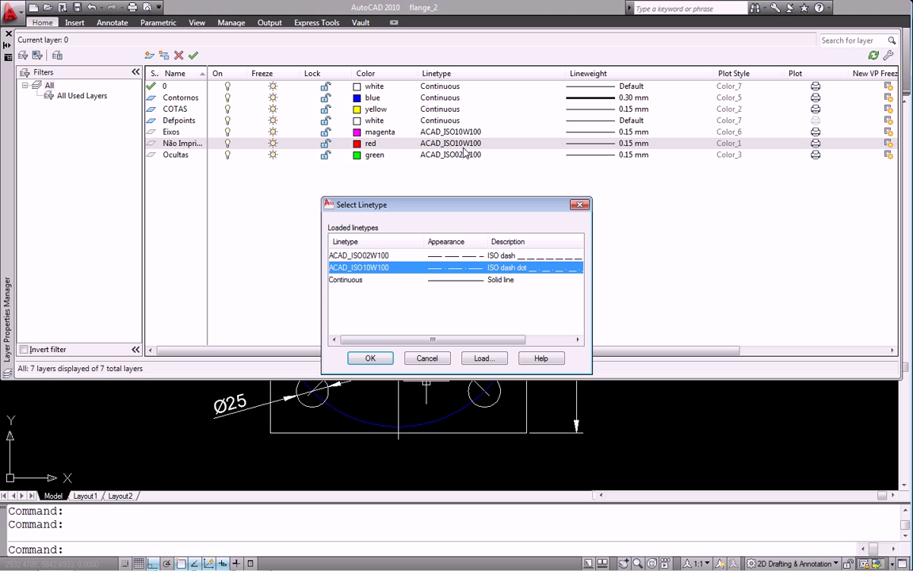
click(353, 281)
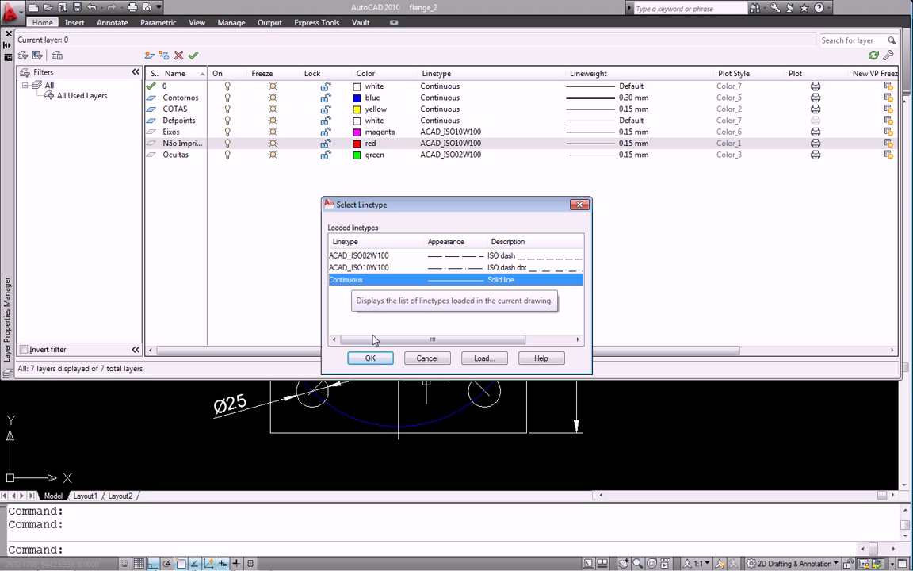
click(370, 358)
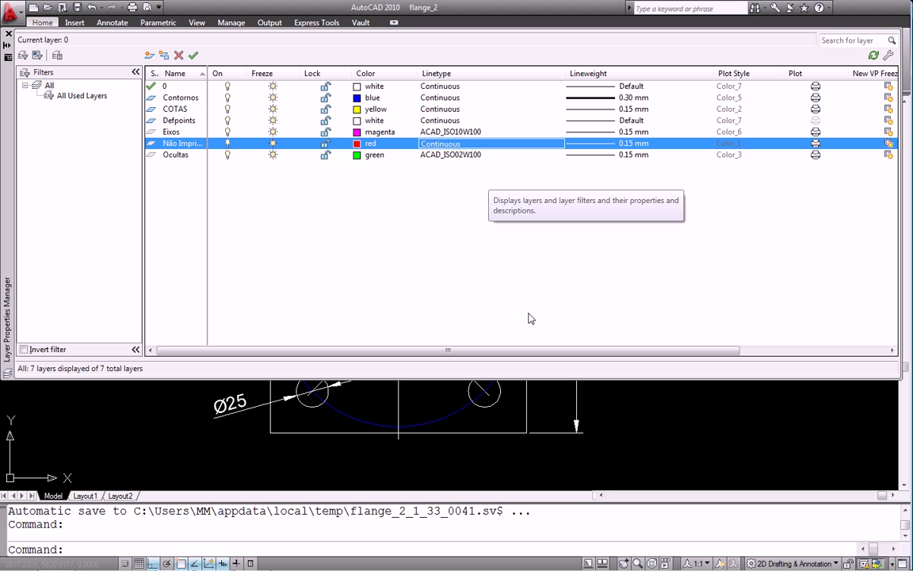
click(816, 145)
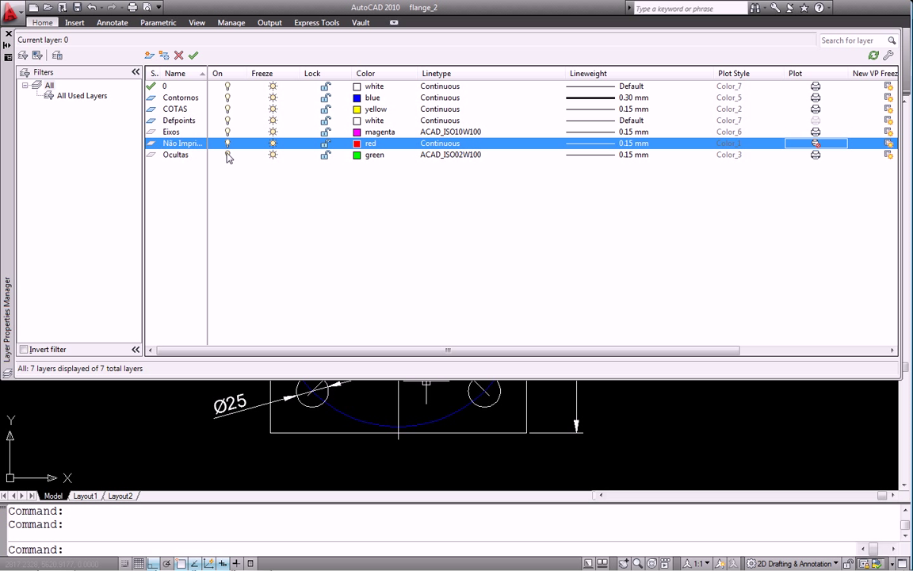
click(9, 34)
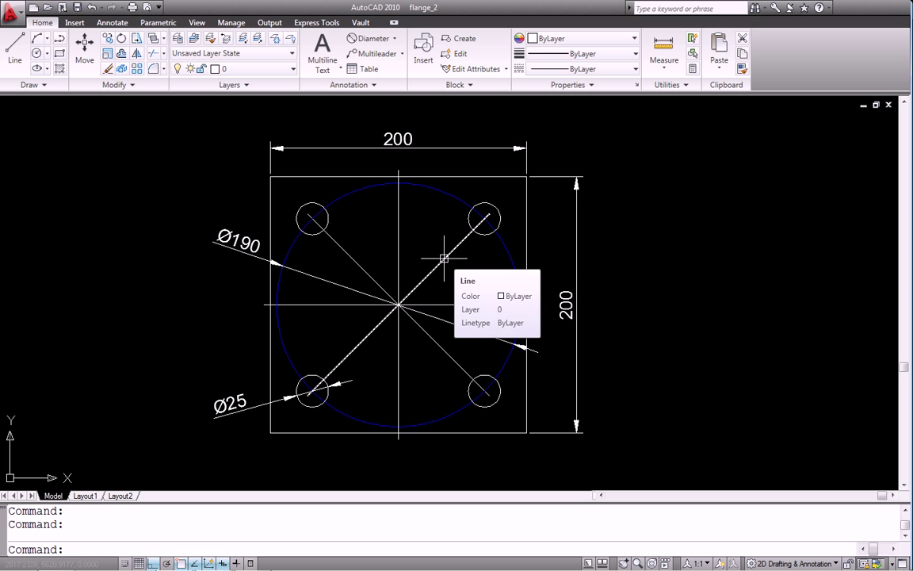
Step: Select the two diagonal, vertical and horizontal centre lines plus the Ø190 pitch circle
click(444, 258)
click(399, 240)
click(358, 265)
click(358, 301)
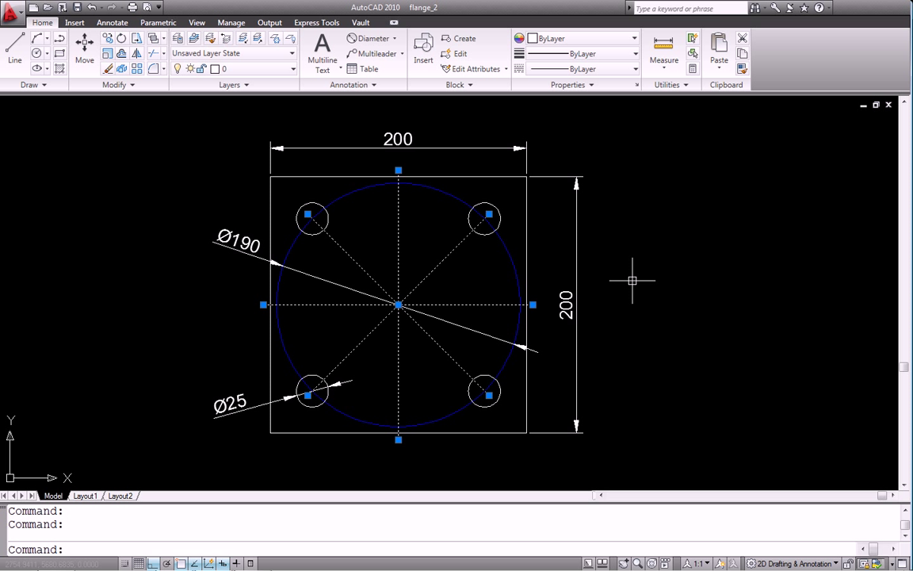
click(443, 193)
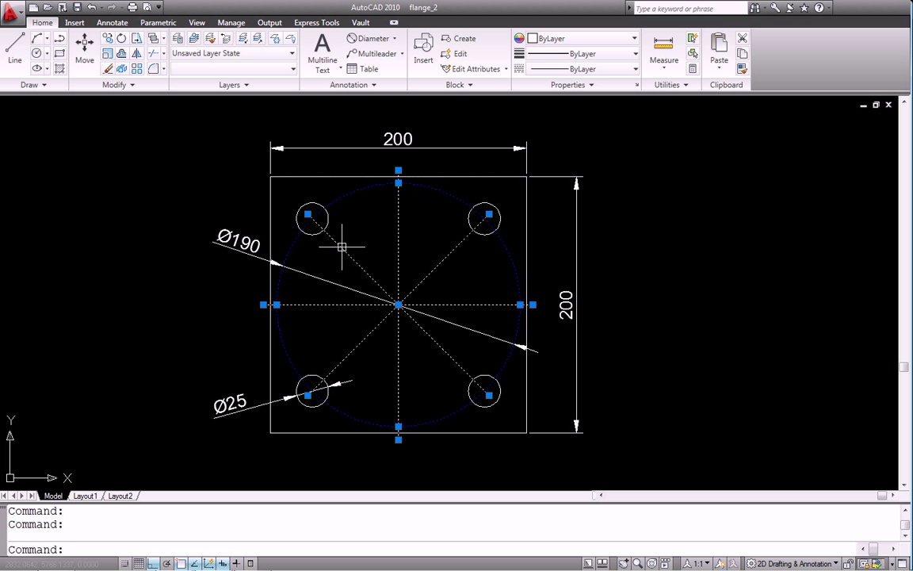
click(291, 69)
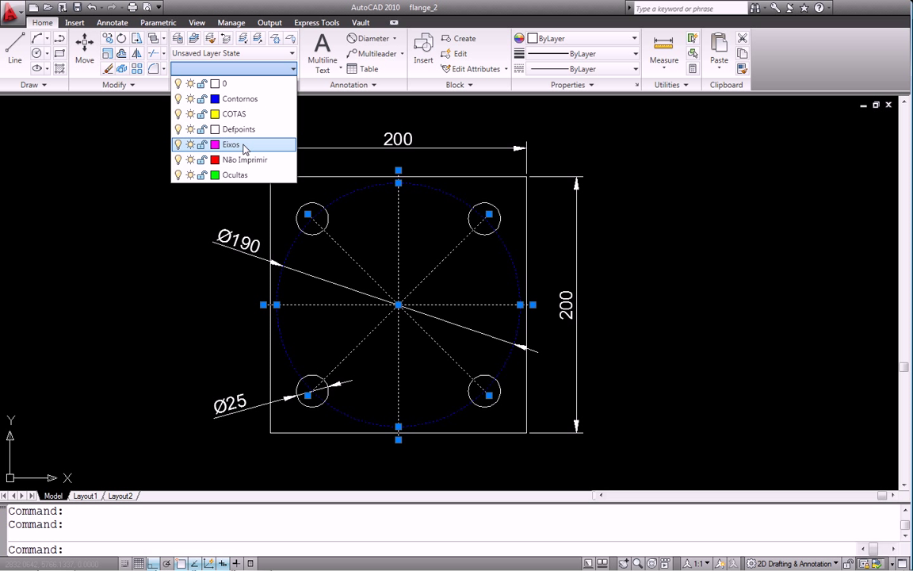
Step: Move the selected centre lines and Ø190 circle onto the Eixos layer, then deselect
click(273, 7)
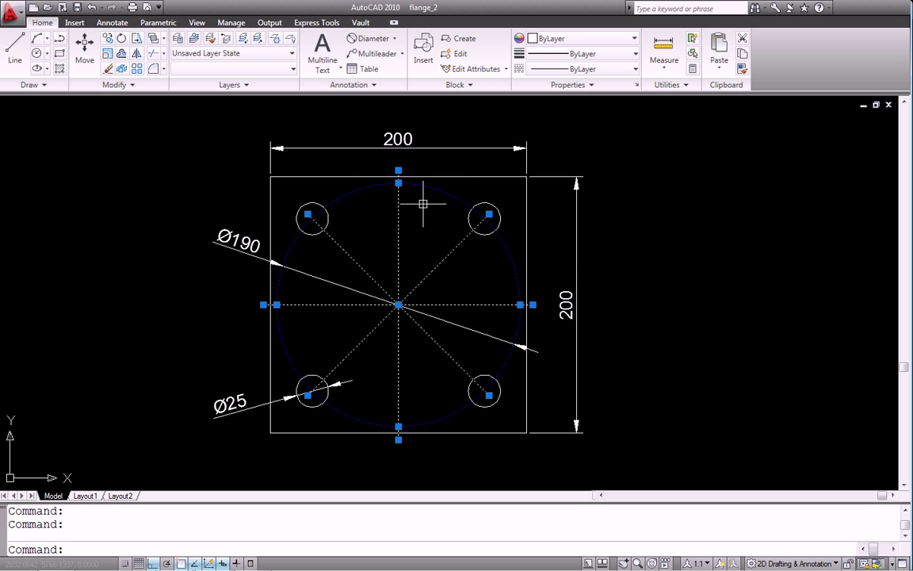
click(294, 70)
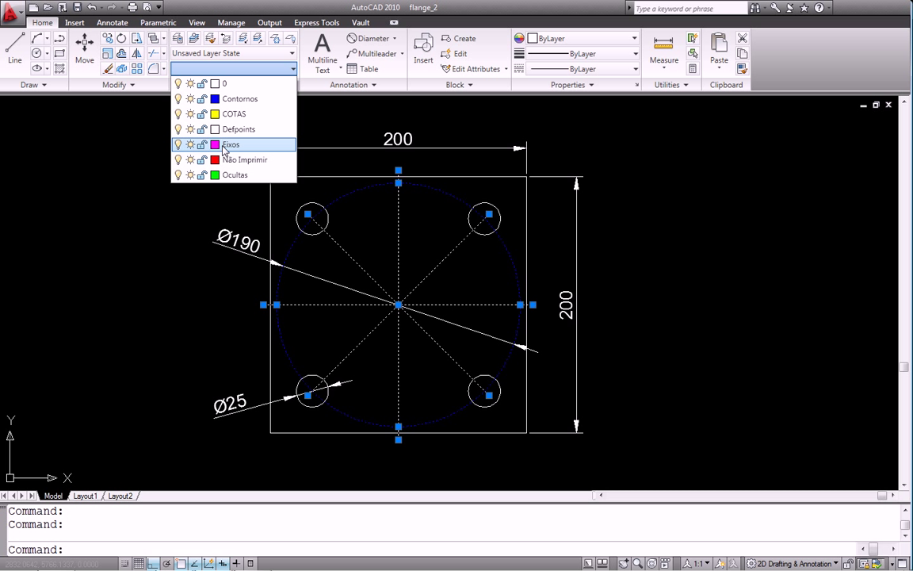
click(226, 146)
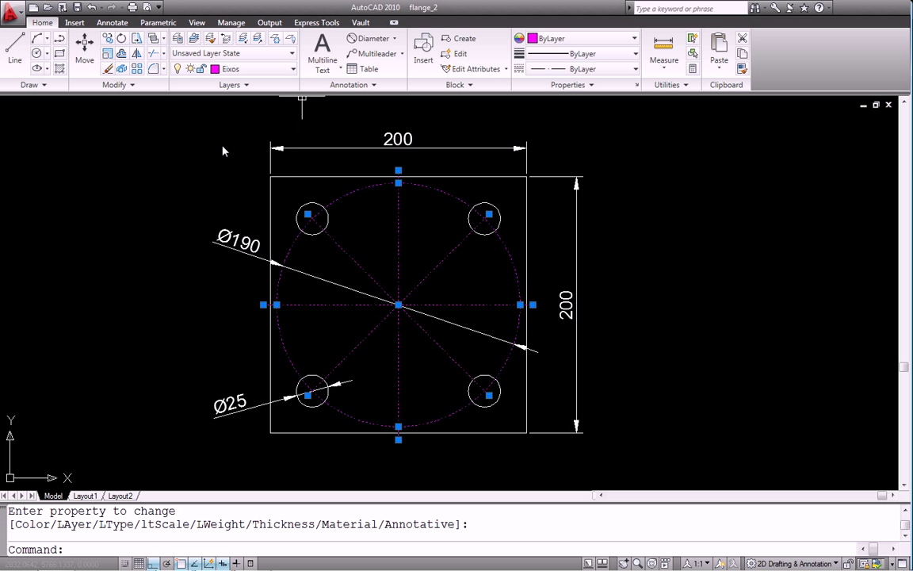
key(Escape)
key(Escape)
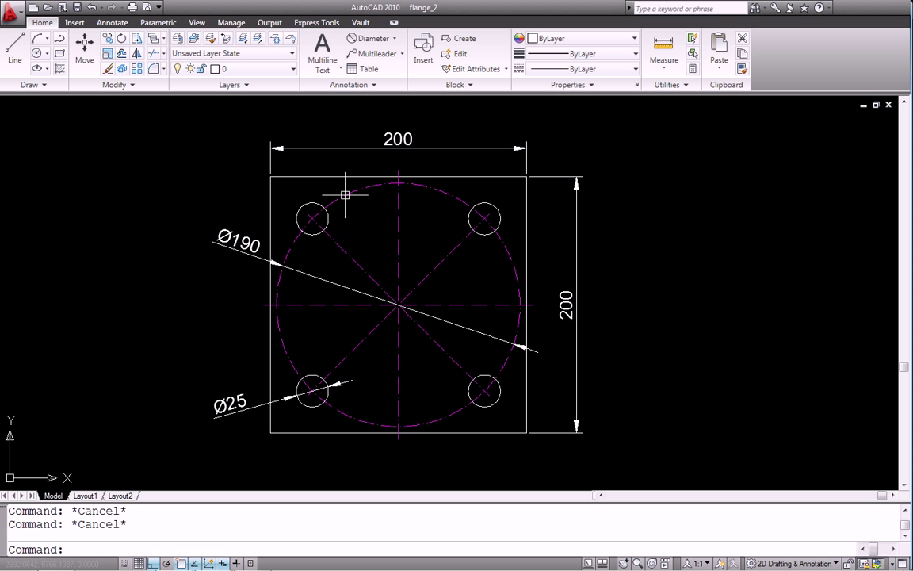
Step: Assign the four Ø25 bolt holes to the Ocultas layer and zoom to check the green dashes
click(293, 72)
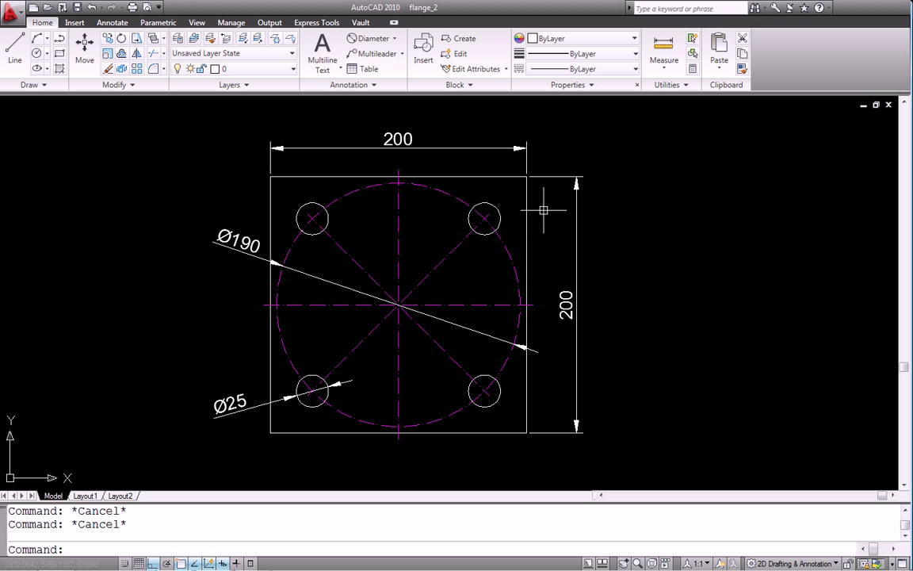
click(488, 205)
click(313, 201)
click(311, 376)
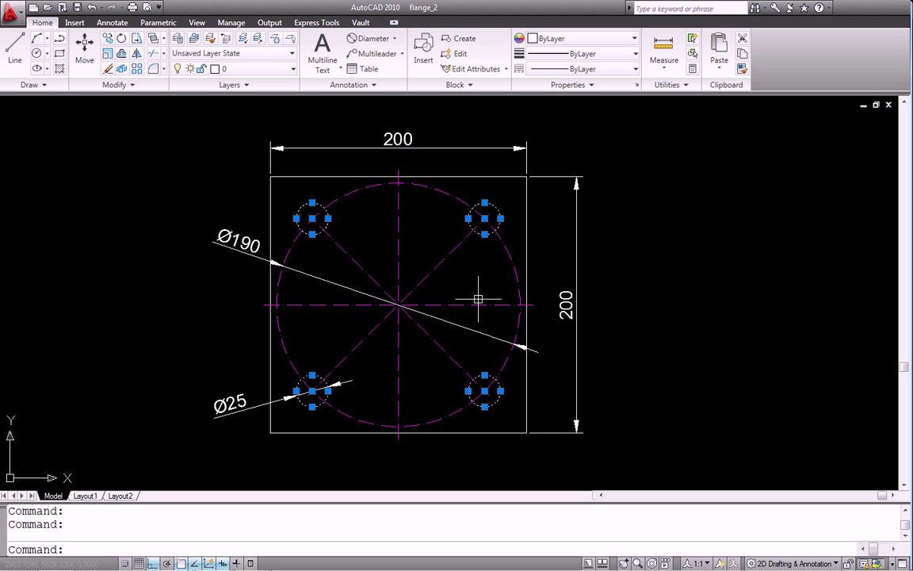
click(292, 70)
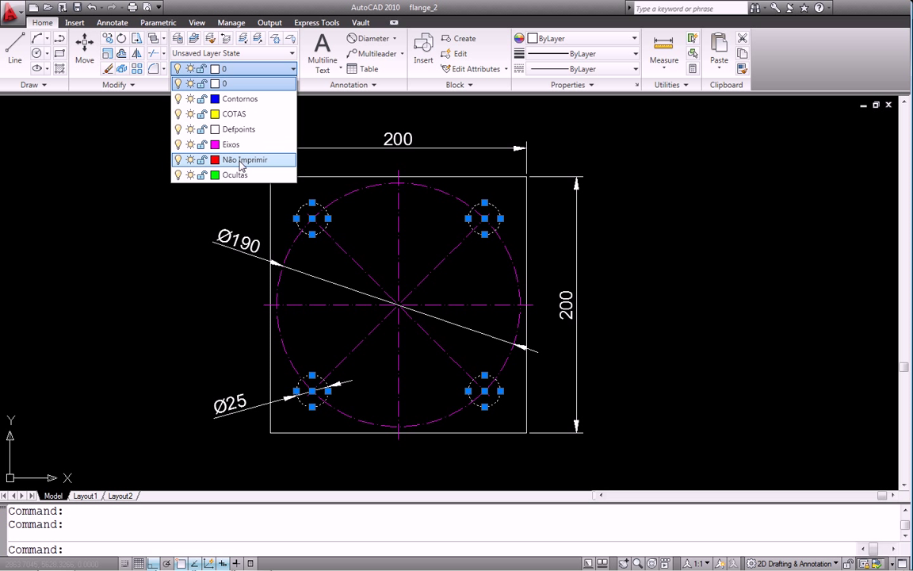
click(241, 176)
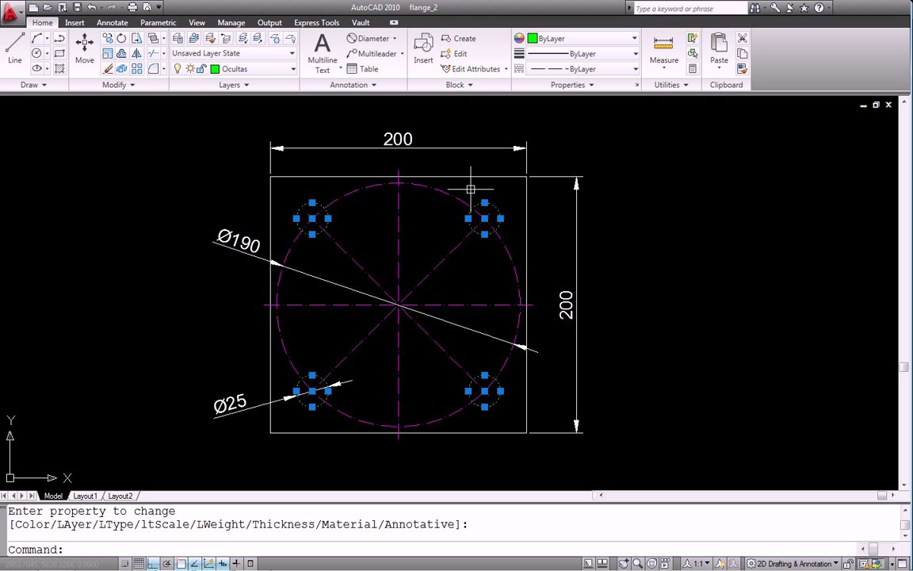
key(Escape)
scroll(497, 231, up, 3)
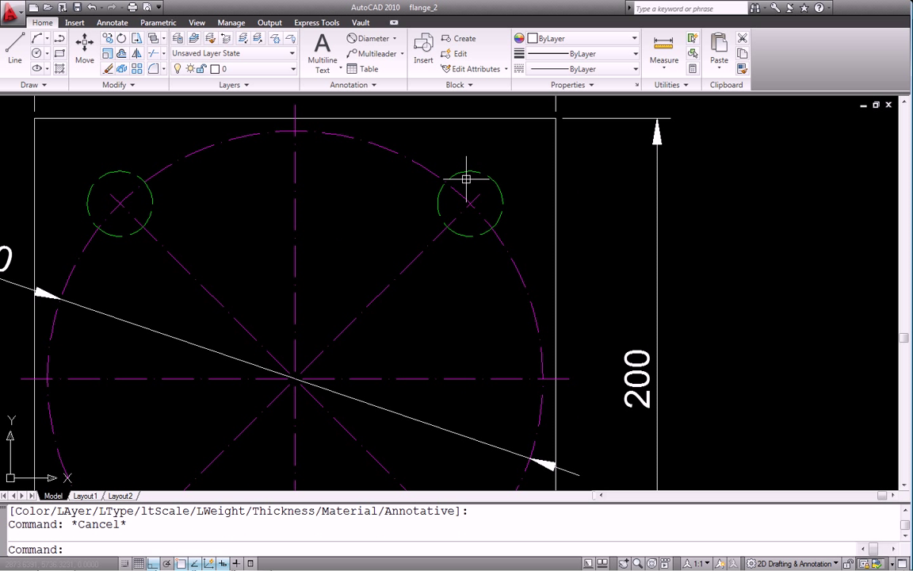
scroll(507, 179, down, 2)
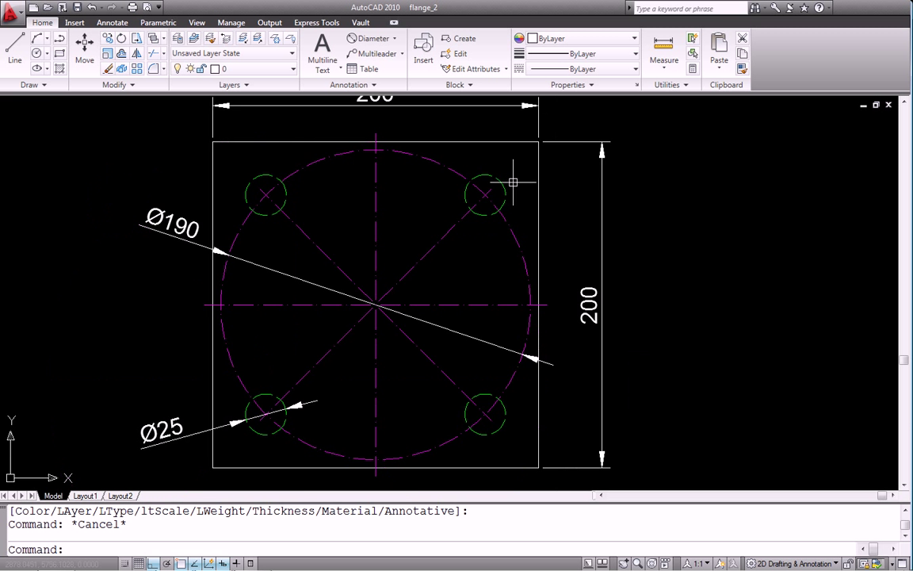
scroll(517, 184, down, 2)
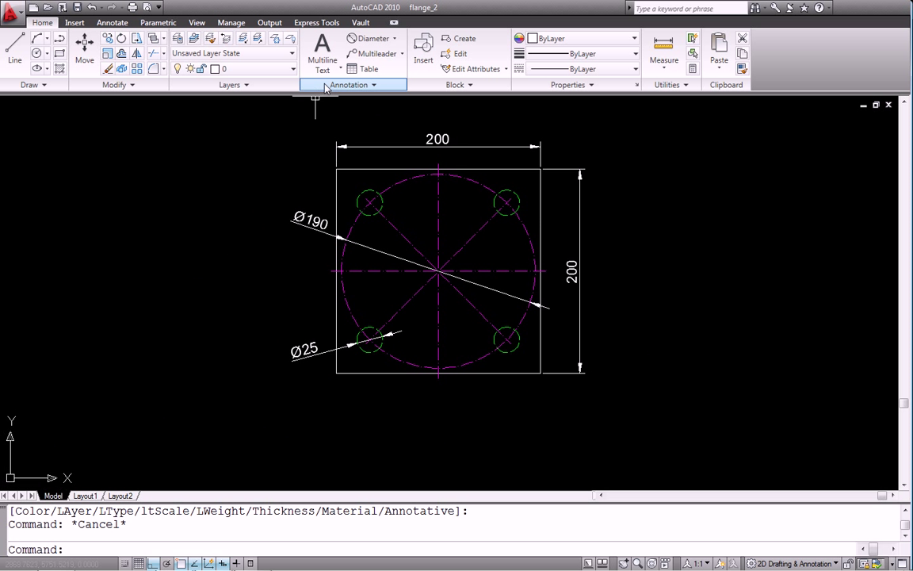
click(507, 169)
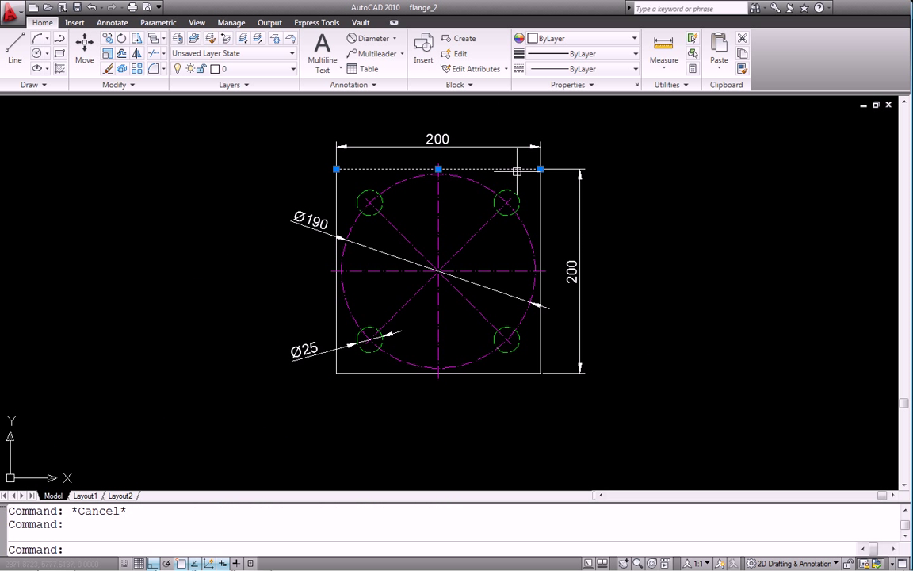
click(541, 208)
click(527, 373)
click(336, 313)
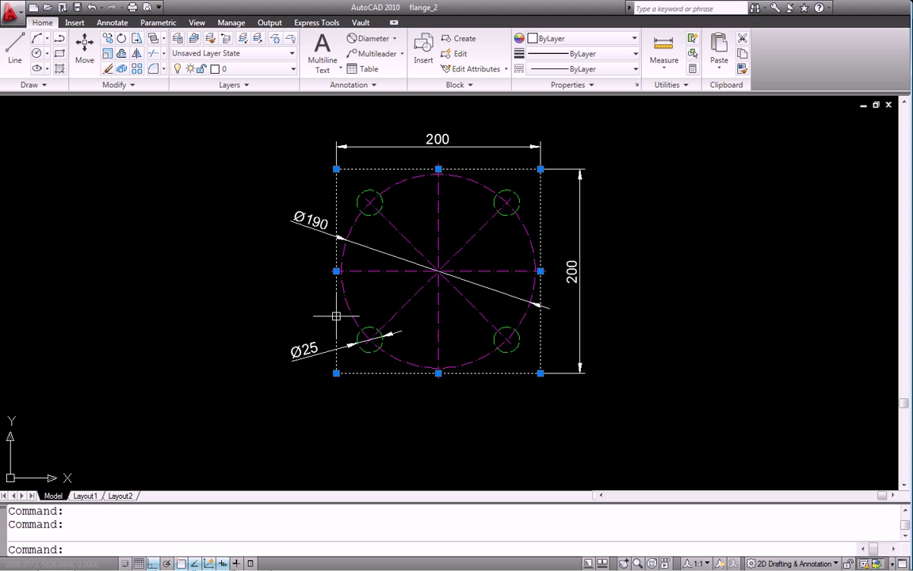
click(293, 71)
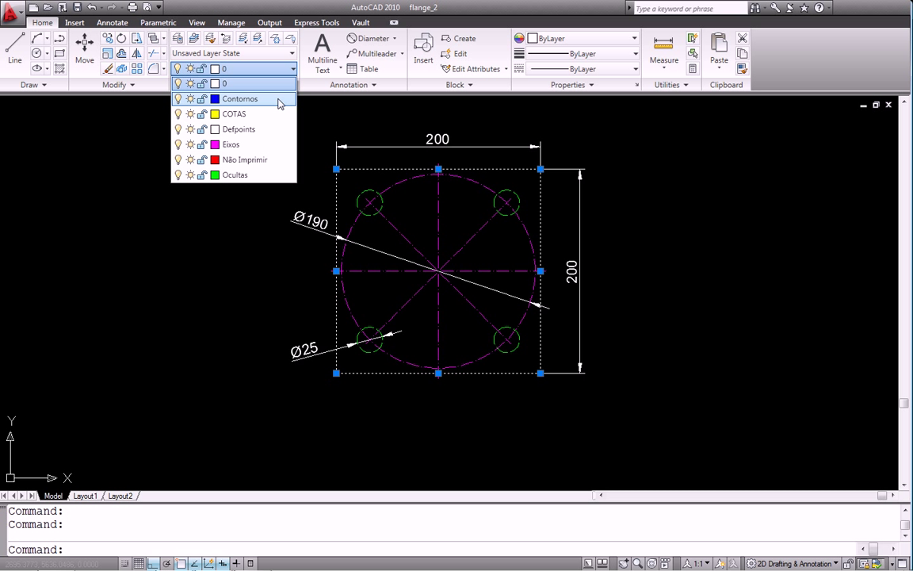
click(279, 99)
key(Escape)
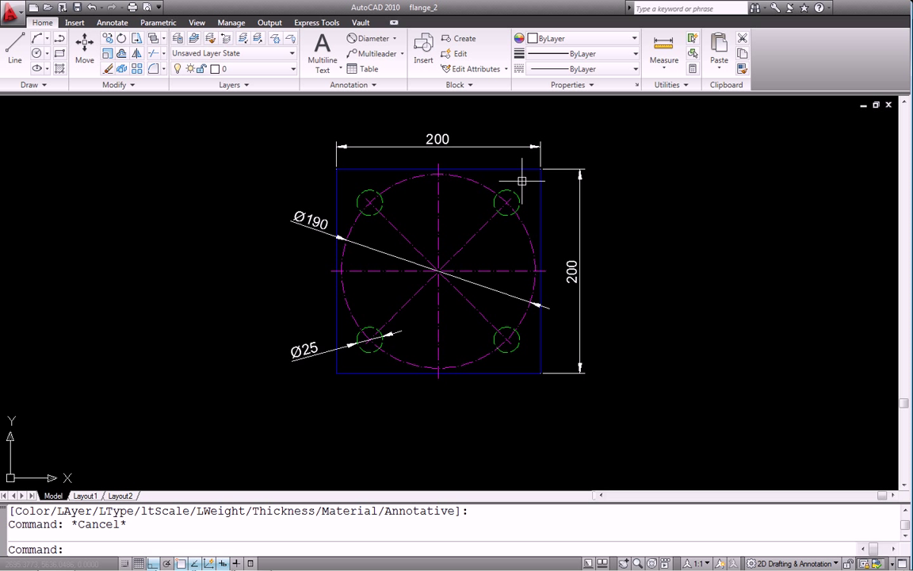
Step: Move the two 200 dimensions and both diameter dimensions onto the COTAS layer
click(462, 133)
click(438, 141)
click(587, 154)
click(576, 204)
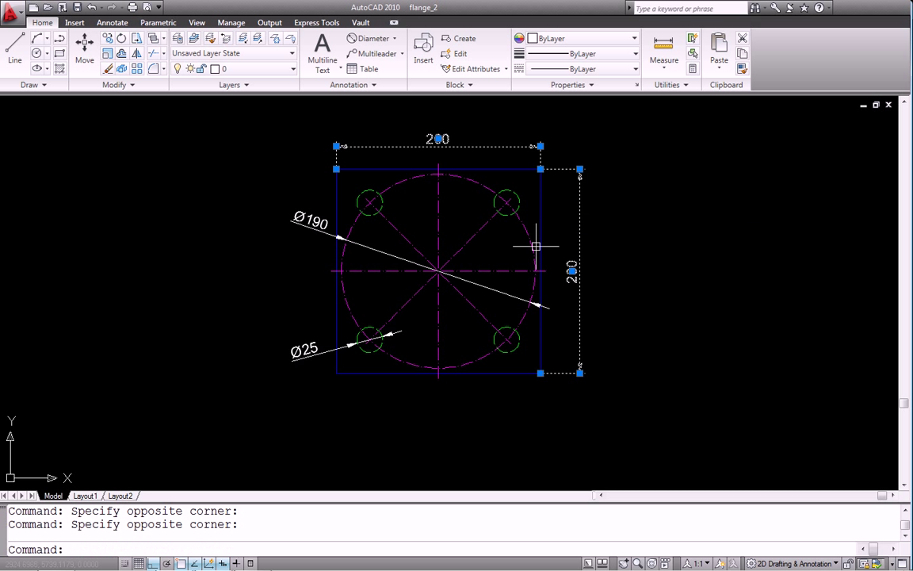
click(313, 188)
click(226, 352)
click(293, 70)
click(261, 118)
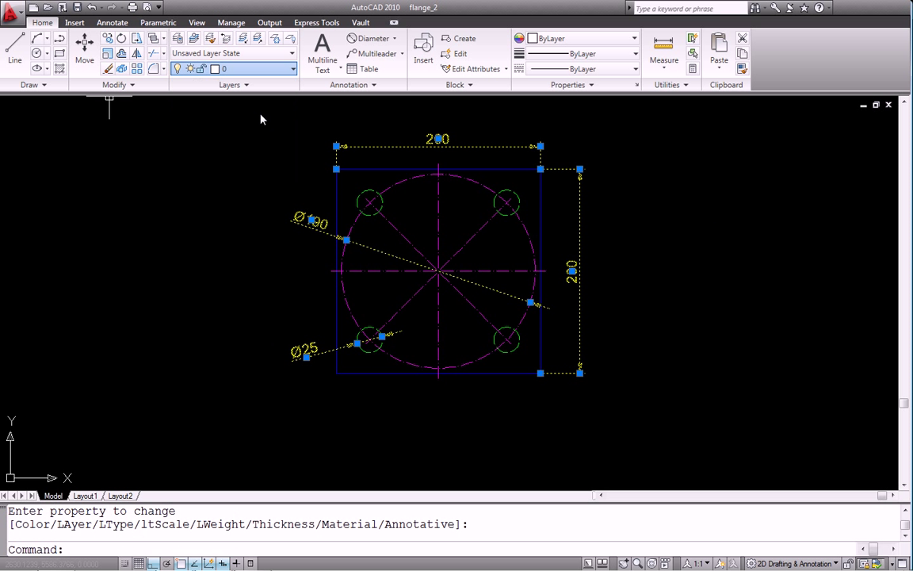
key(Escape)
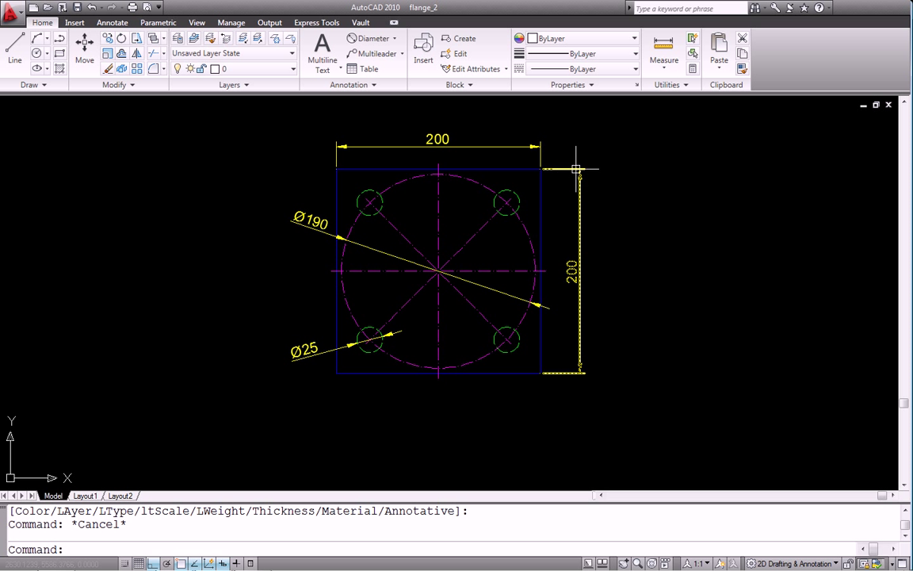
middle_drag(511, 177, 530, 183)
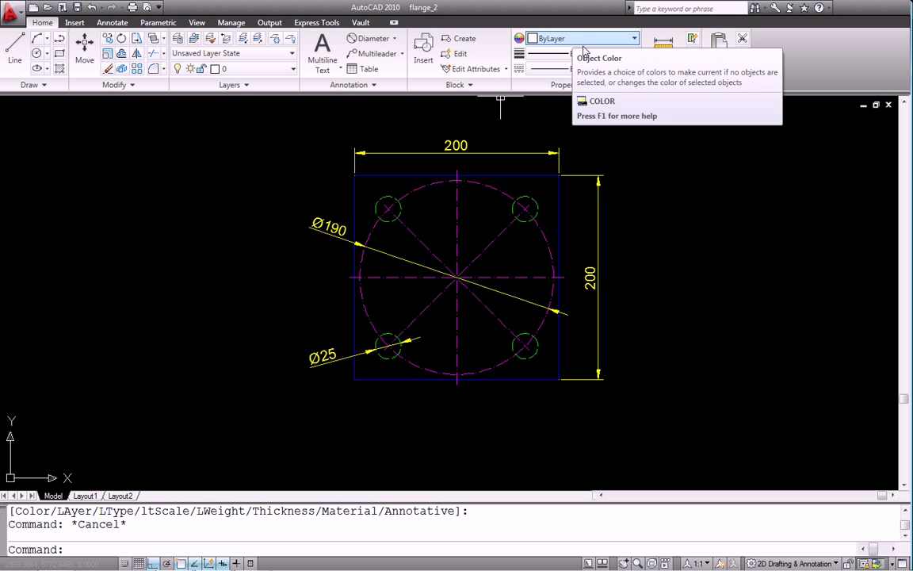
Step: Give the vertical 200 dimension a Red colour override
click(645, 135)
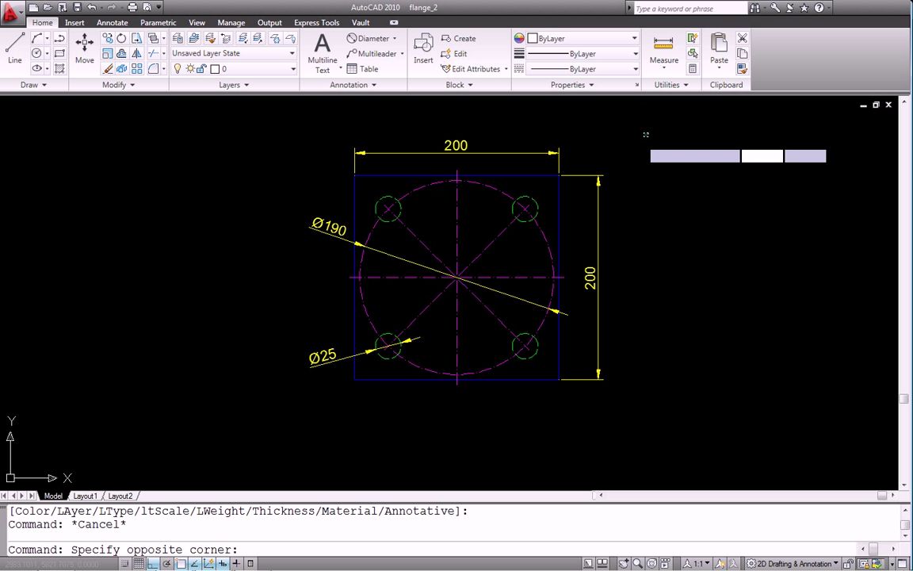
click(309, 383)
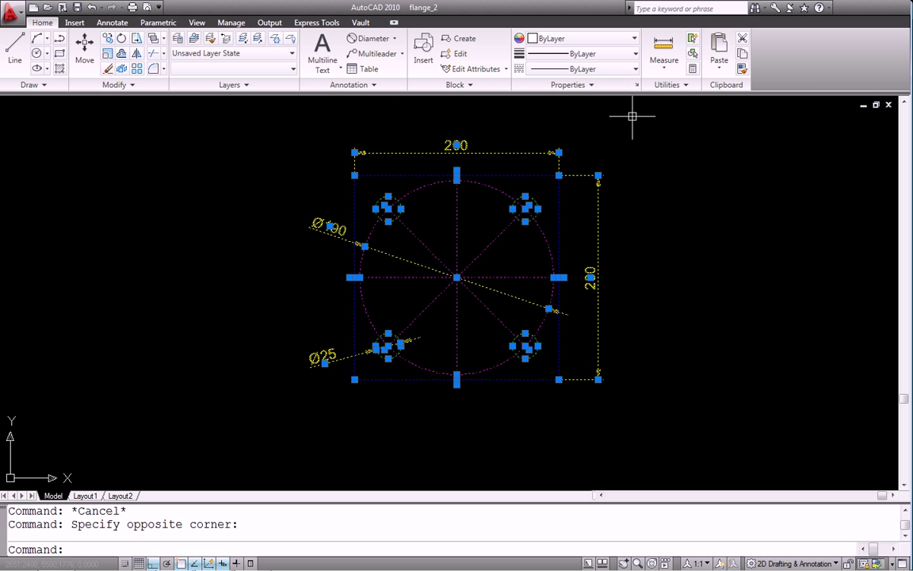
key(Escape)
key(Escape)
click(621, 143)
click(587, 238)
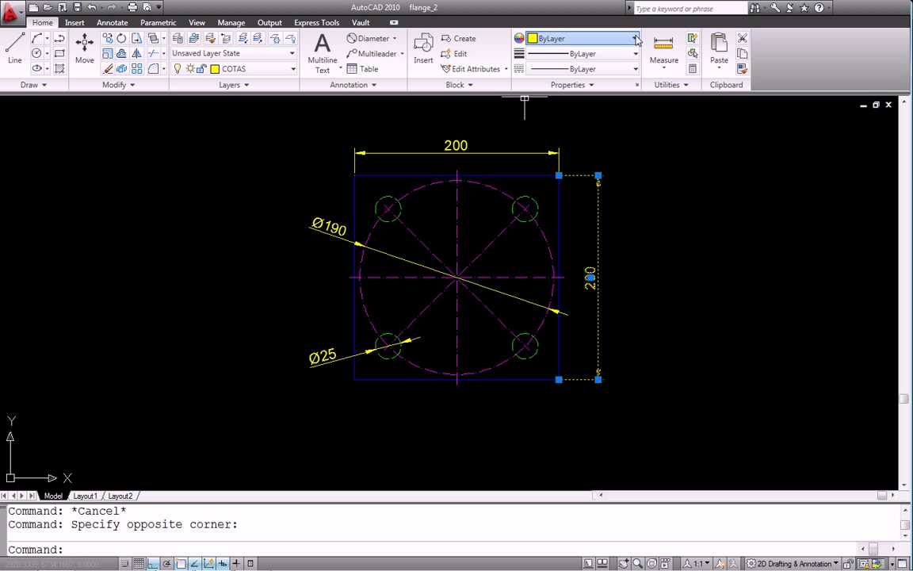
click(634, 39)
click(549, 84)
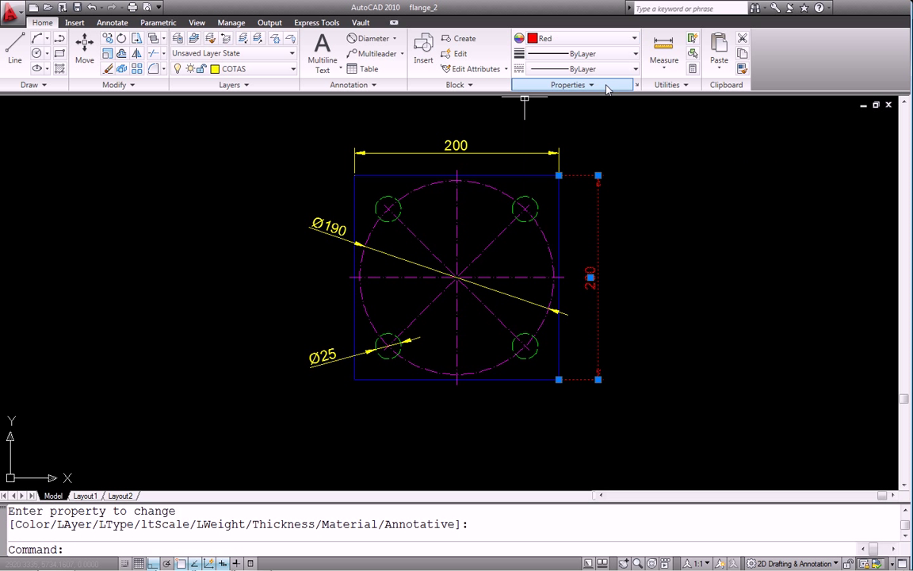
key(Escape)
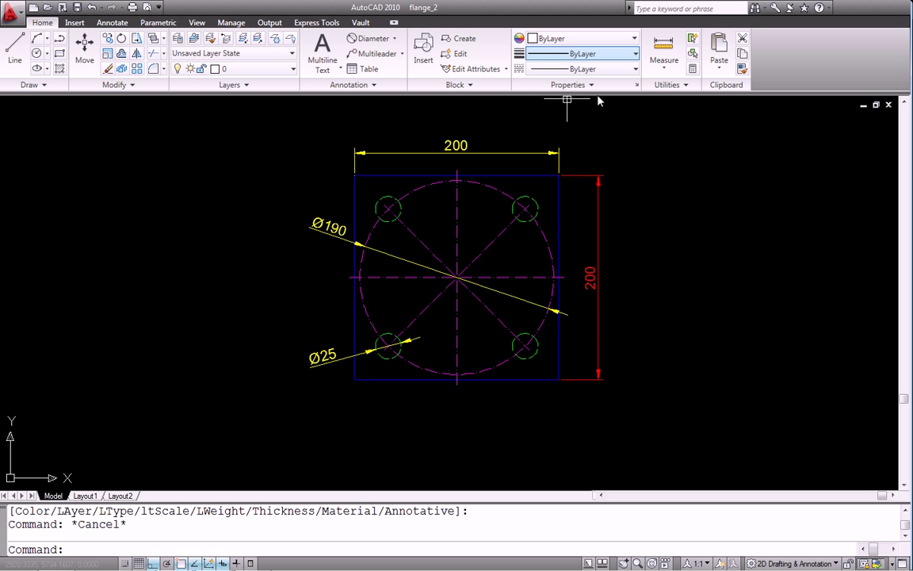
Step: Recheck the vertical dimension's colour, then bring up the Layer Properties Manager
click(598, 197)
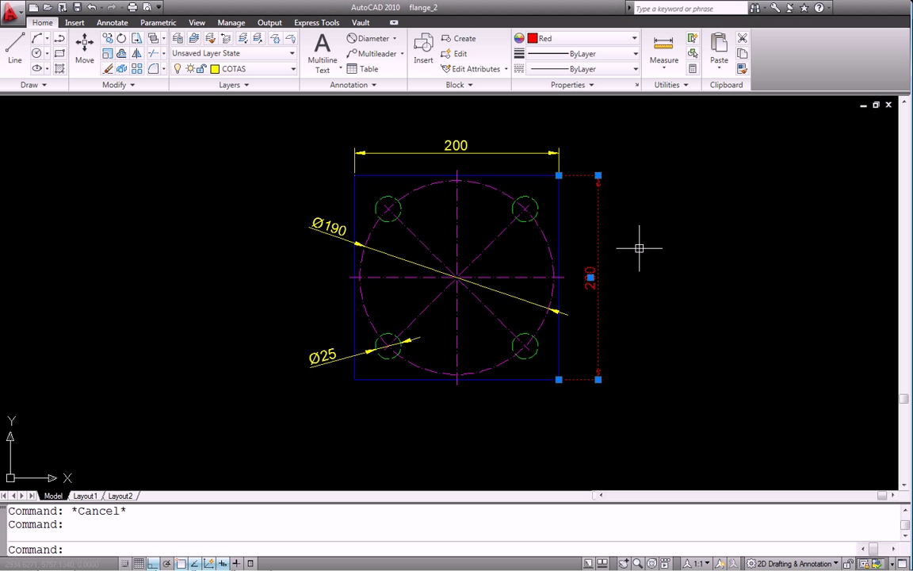
key(Escape)
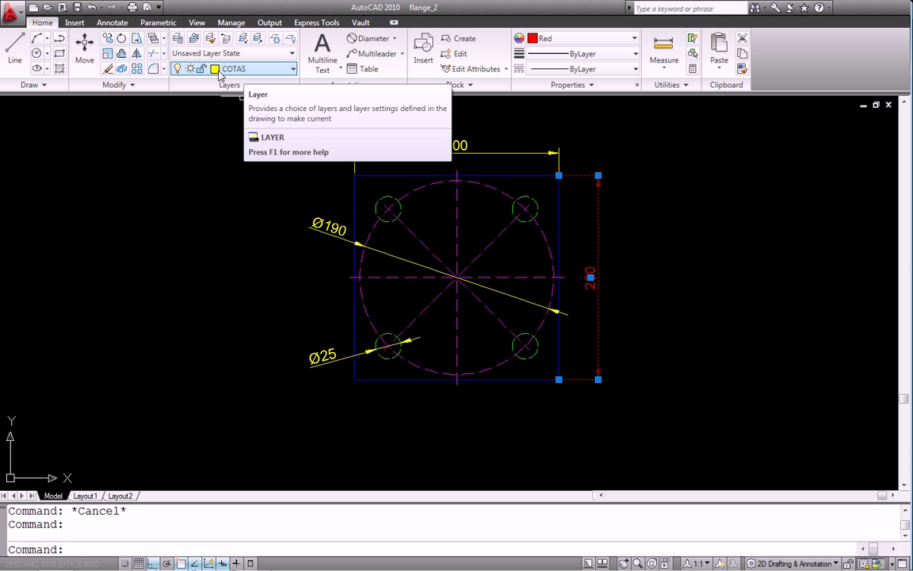
key(Escape)
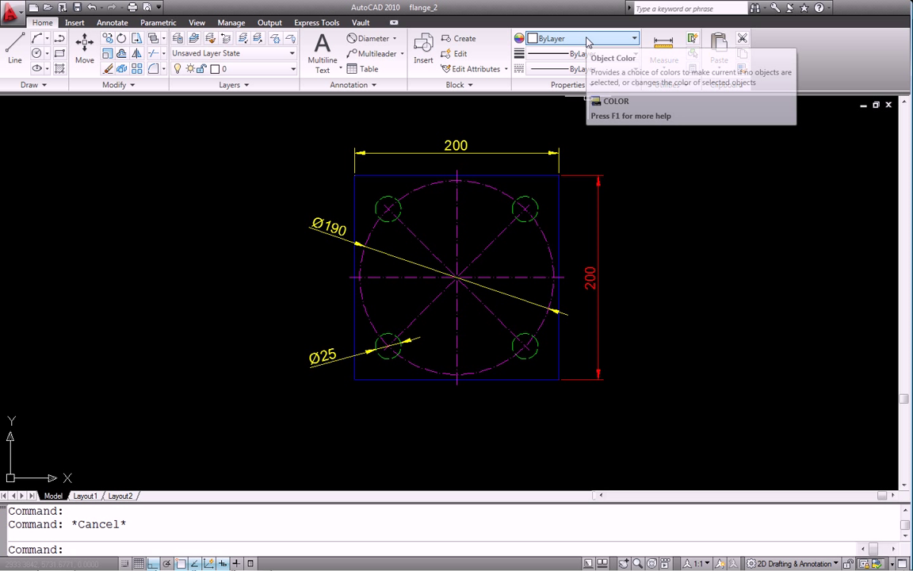
click(635, 39)
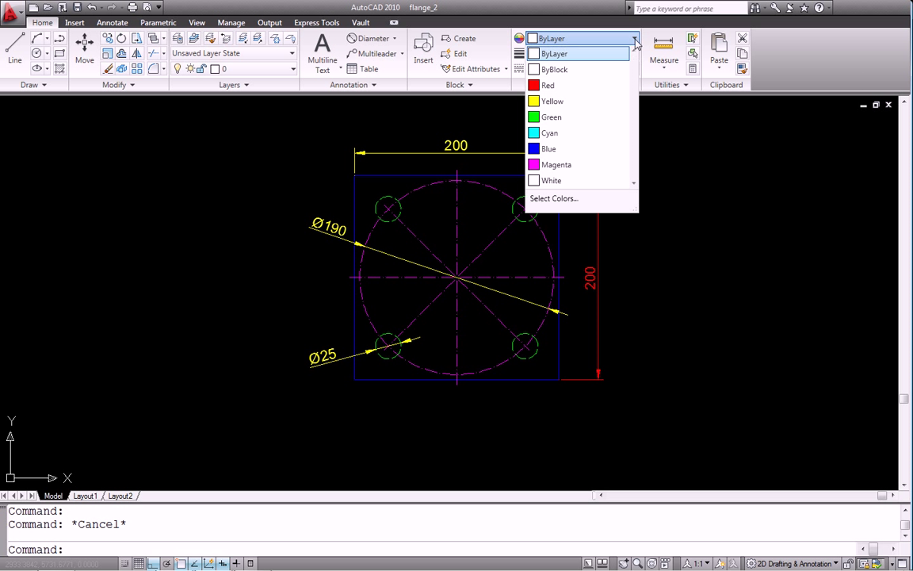
click(602, 55)
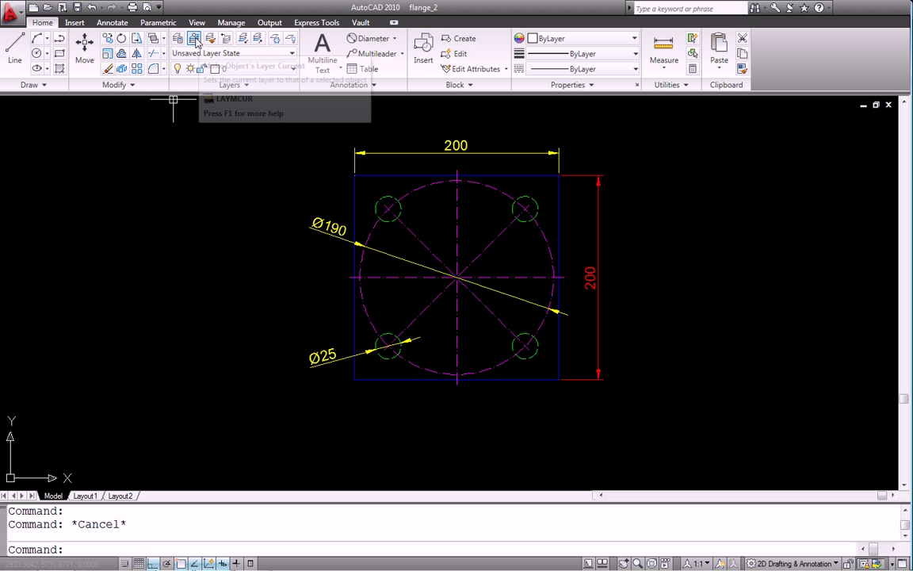
click(178, 38)
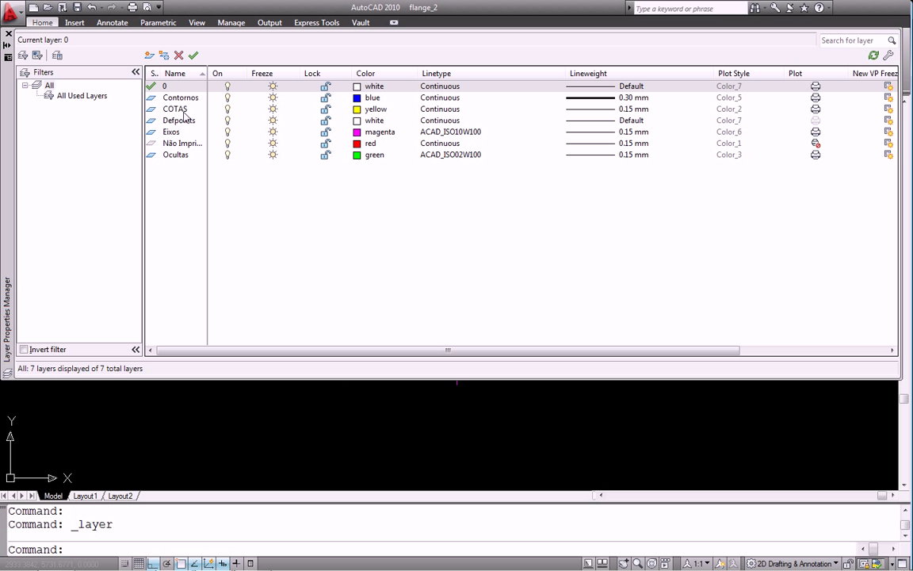
Step: Change the COTAS layer colour from yellow to cyan and close the Layer Properties Manager
click(186, 111)
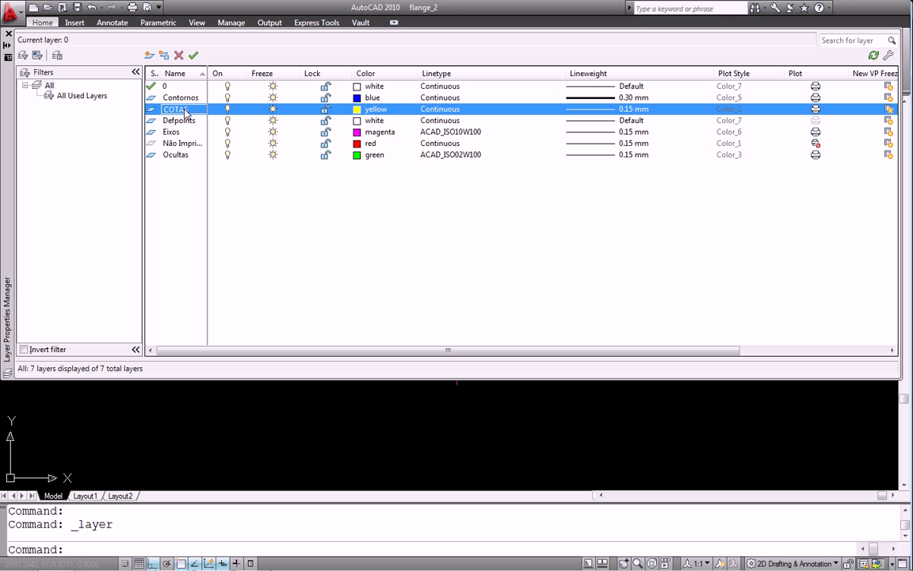
click(357, 110)
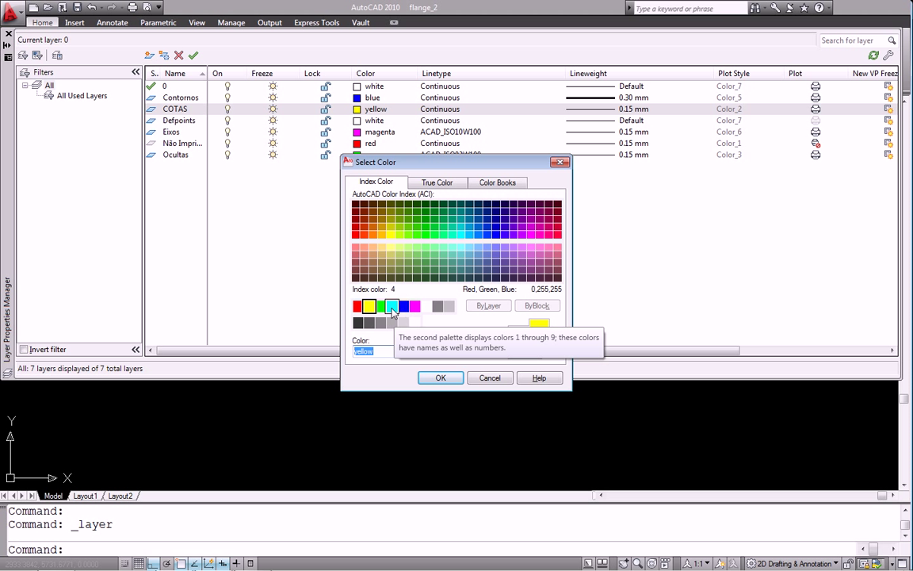
click(392, 309)
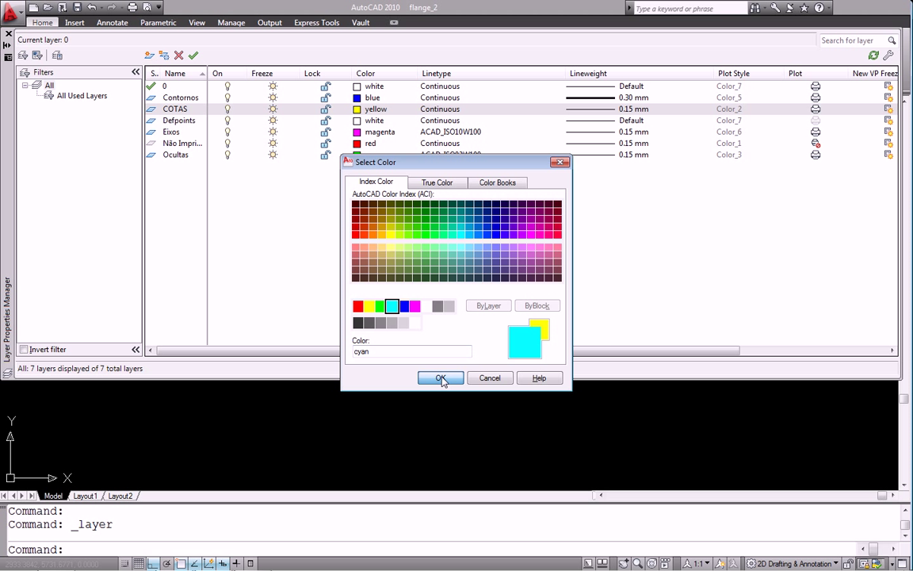
click(441, 378)
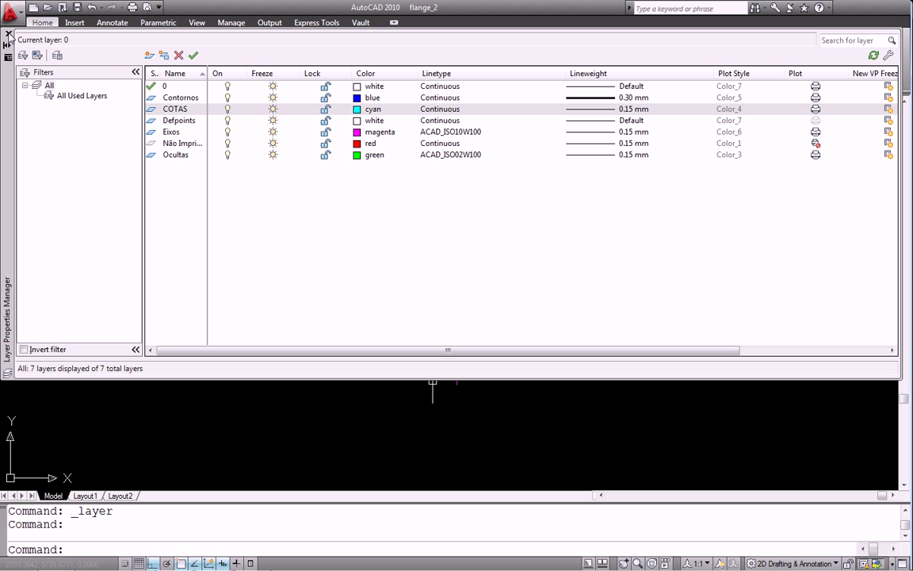
click(9, 35)
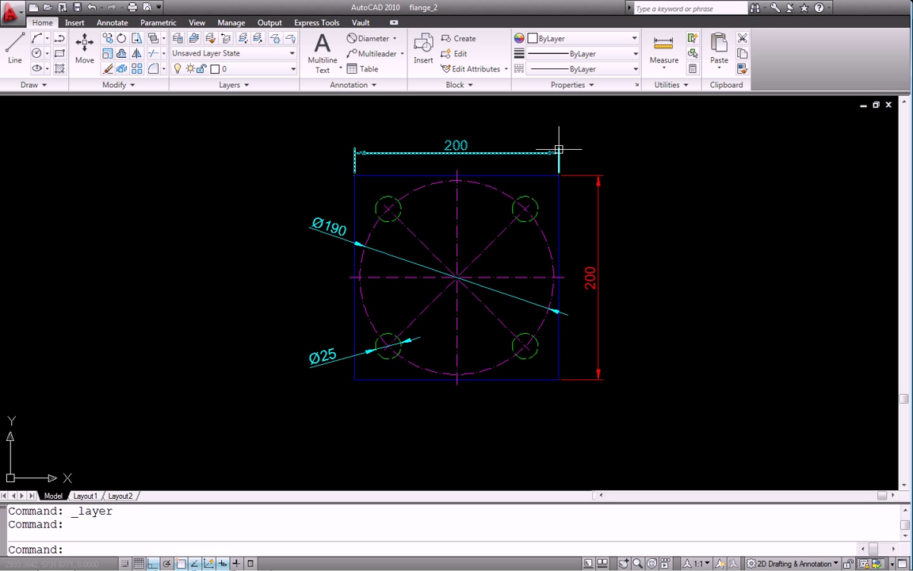
Step: Set the vertical 200 dimension's colour back to ByLayer so it shows cyan
click(610, 216)
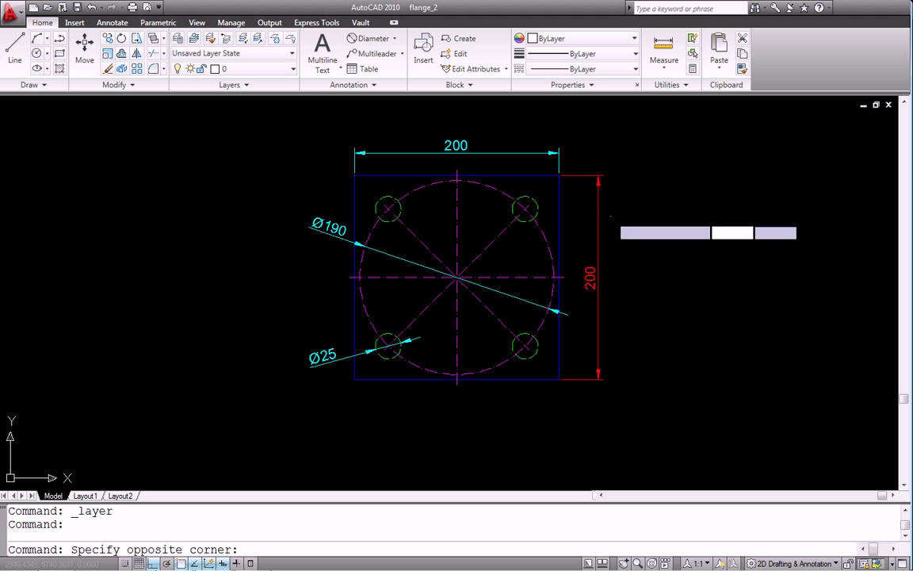
click(589, 267)
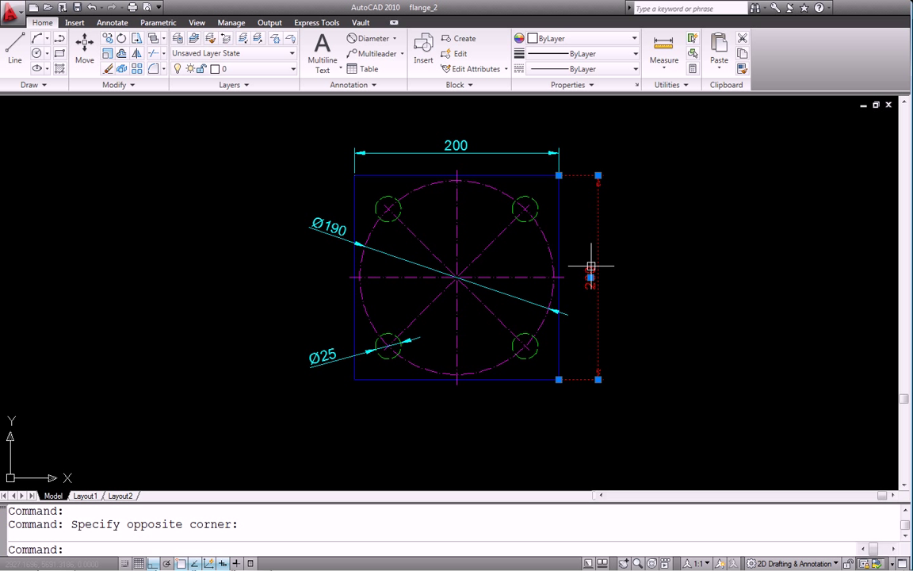
click(635, 41)
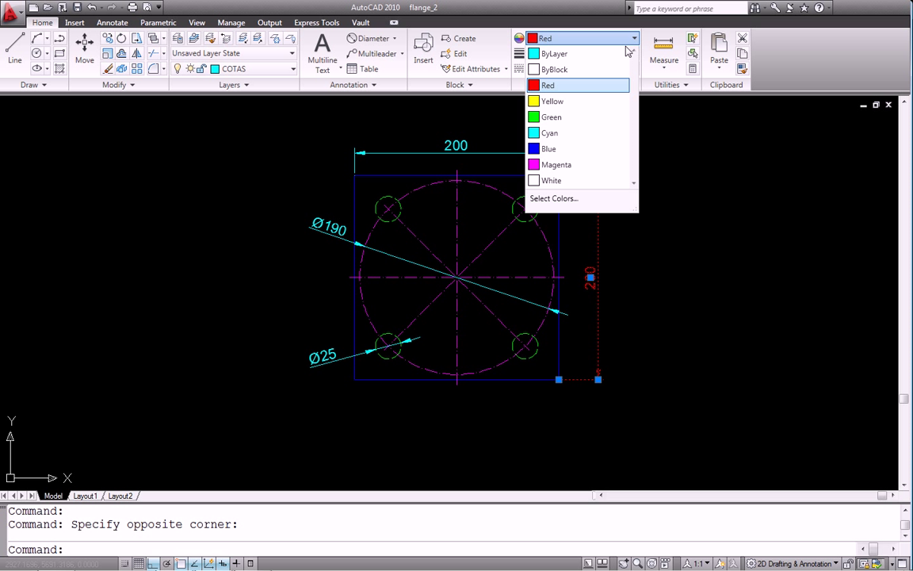
click(566, 53)
key(Escape)
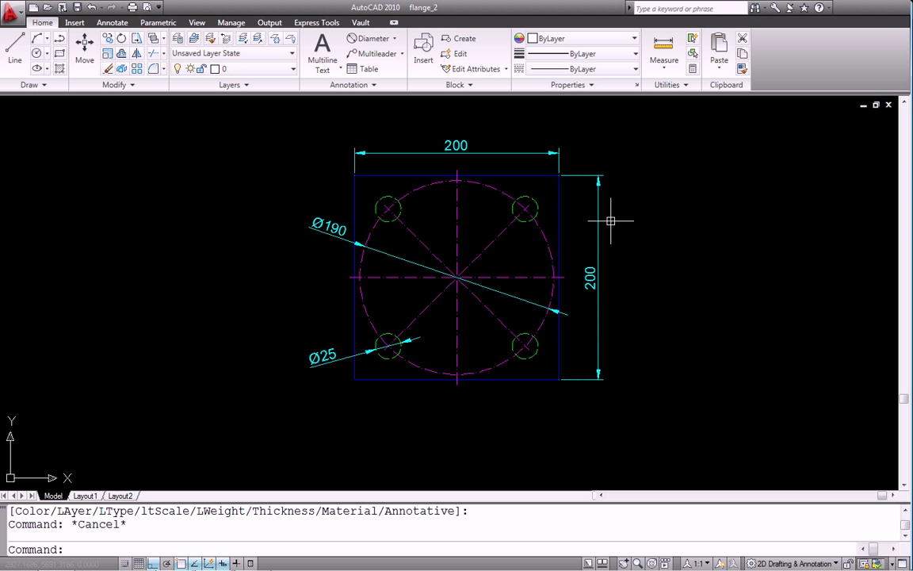